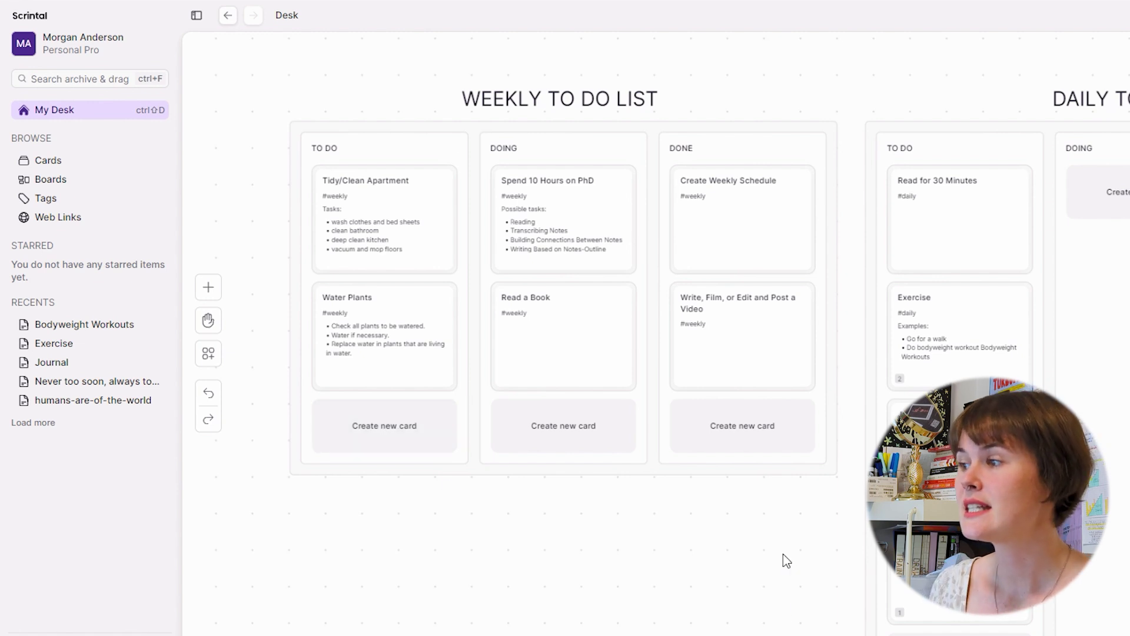
Bring the daily to-do list into view and open the Exercise card over the TO DO column.
key("h")
left_click_drag(811, 537, 584, 496)
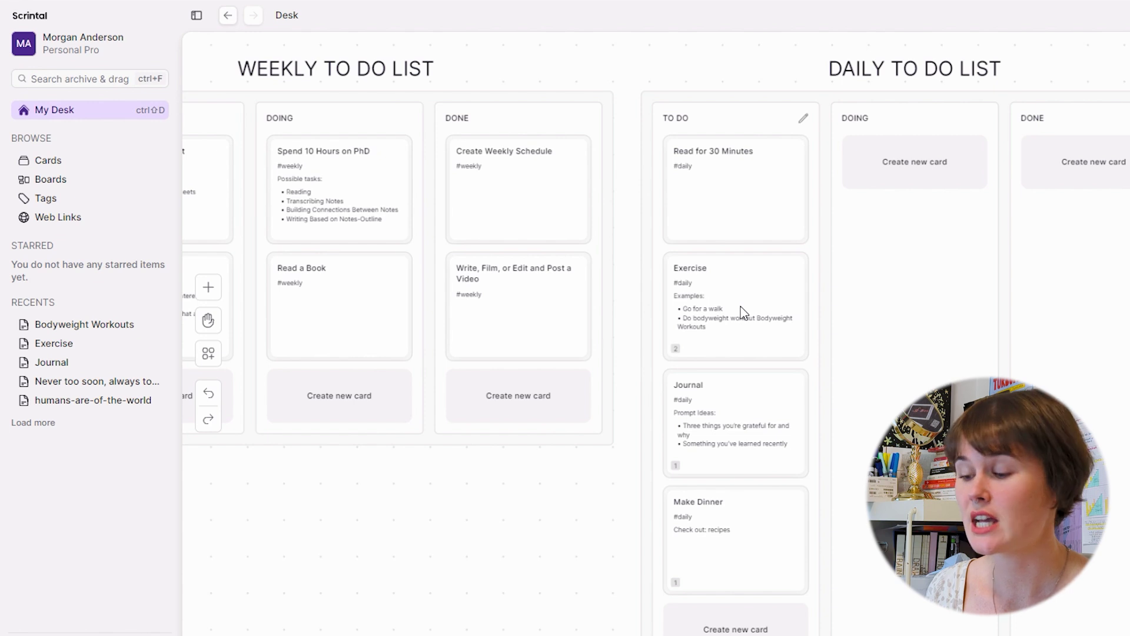
scroll(761, 316, "up", 3)
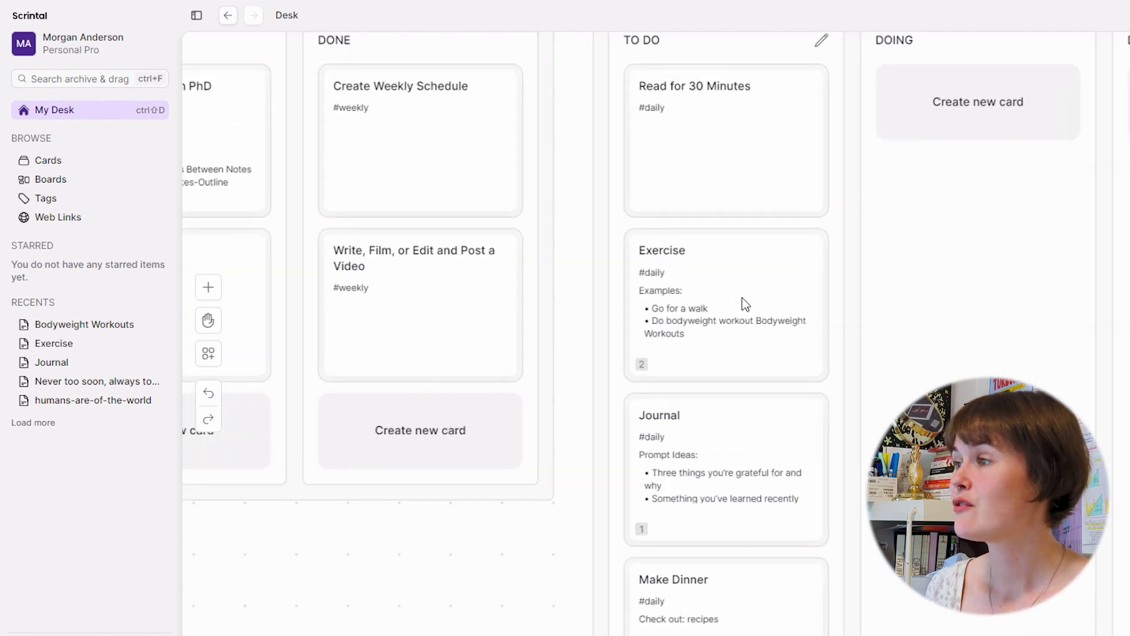
left_click(743, 305)
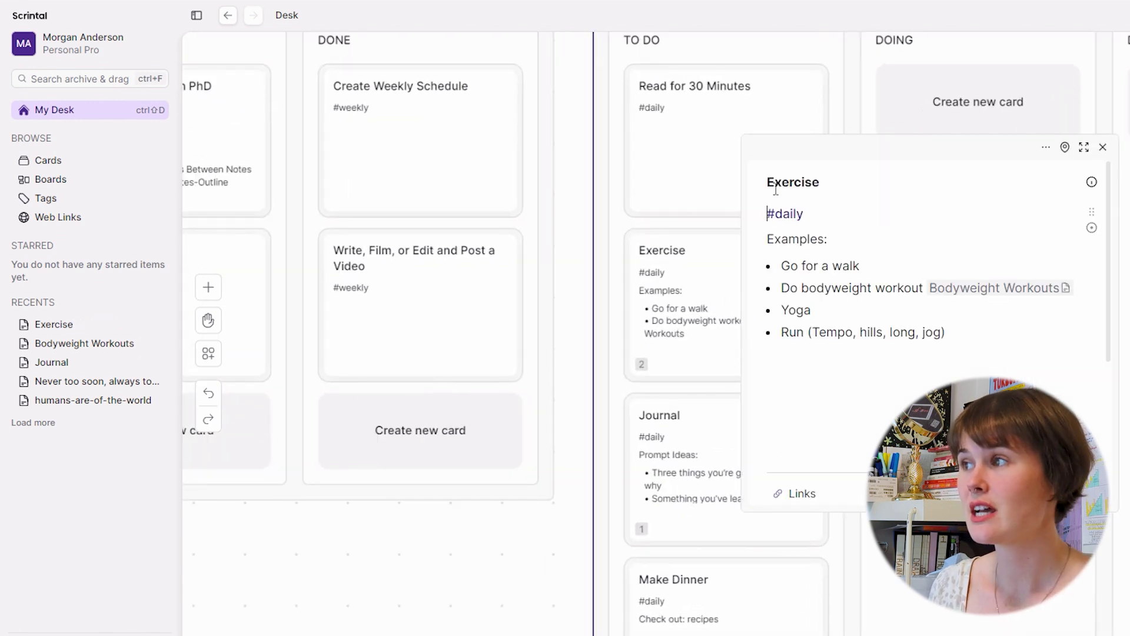
left_click_drag(966, 169, 812, 166)
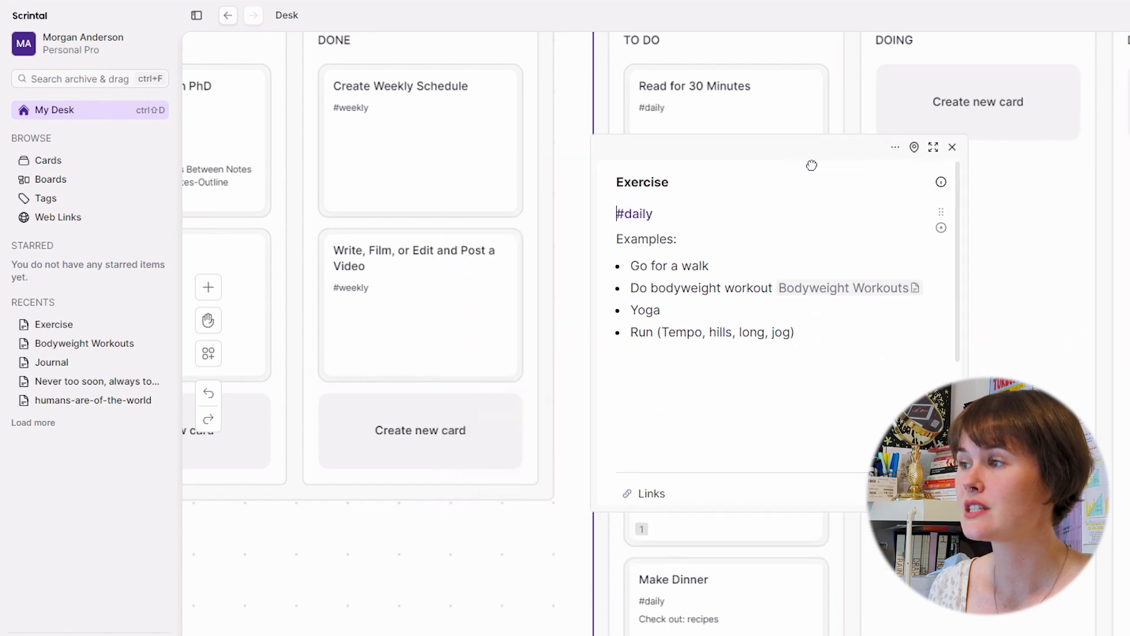
Open the linked Bodyweight Workouts card and place it beside the Exercise card.
key("shift+End")
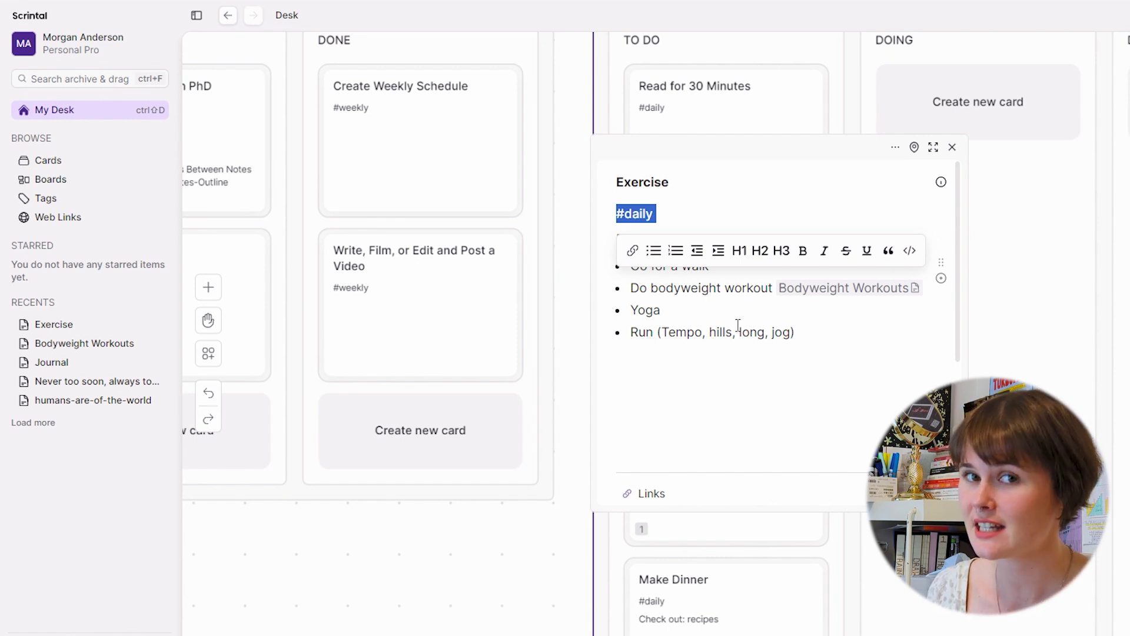
left_click(825, 372)
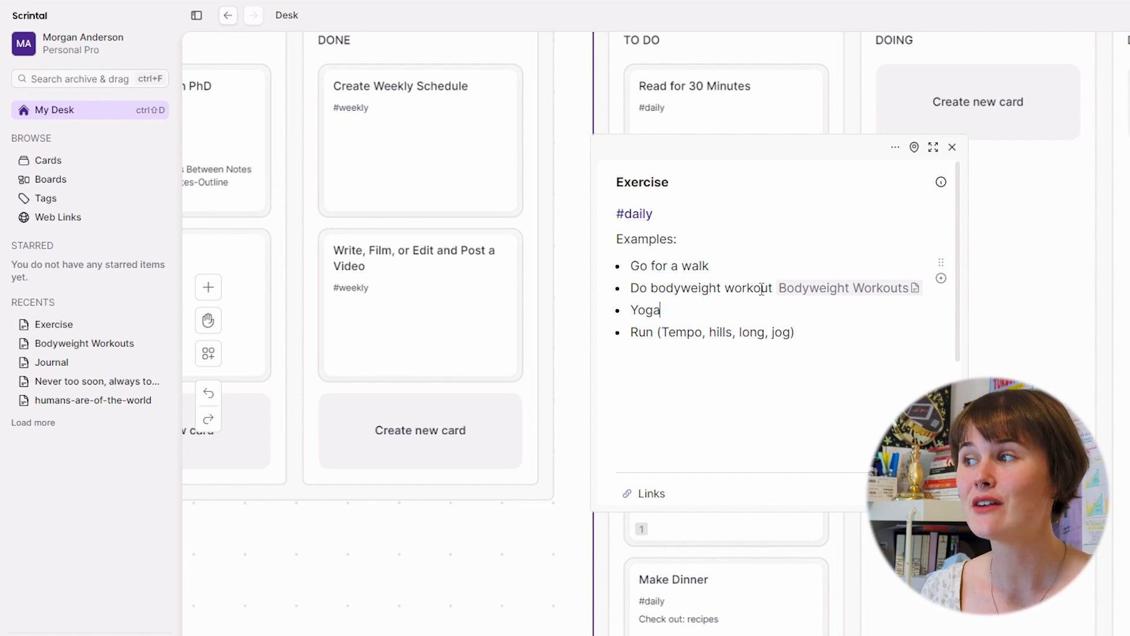
mouse_move(870, 293)
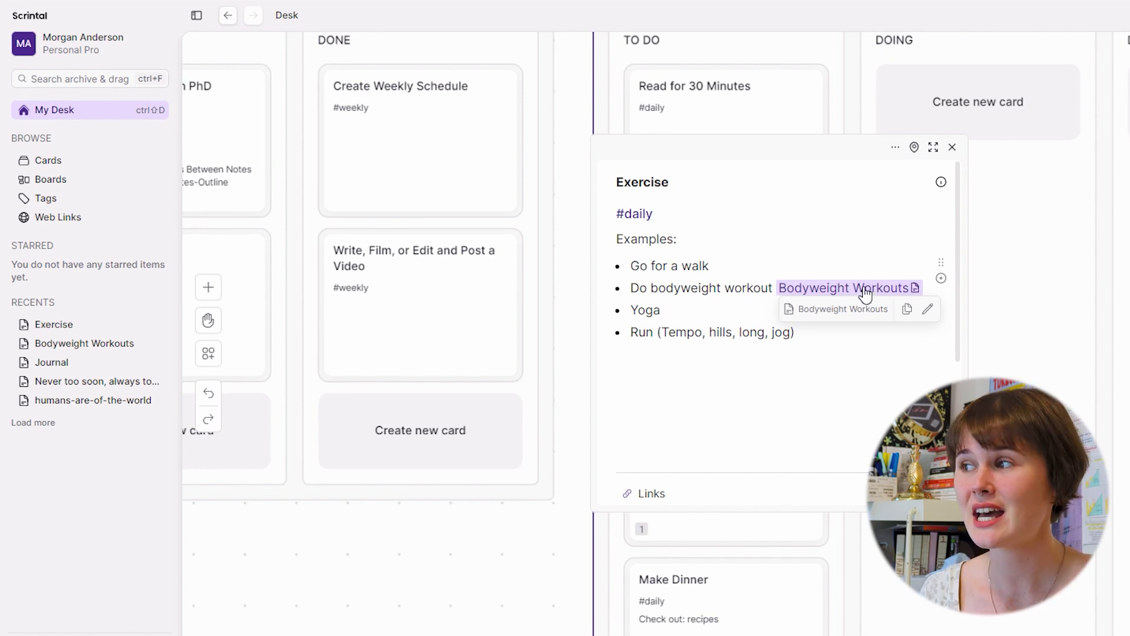
left_click(865, 289)
left_click_drag(1126, 154, 1046, 131)
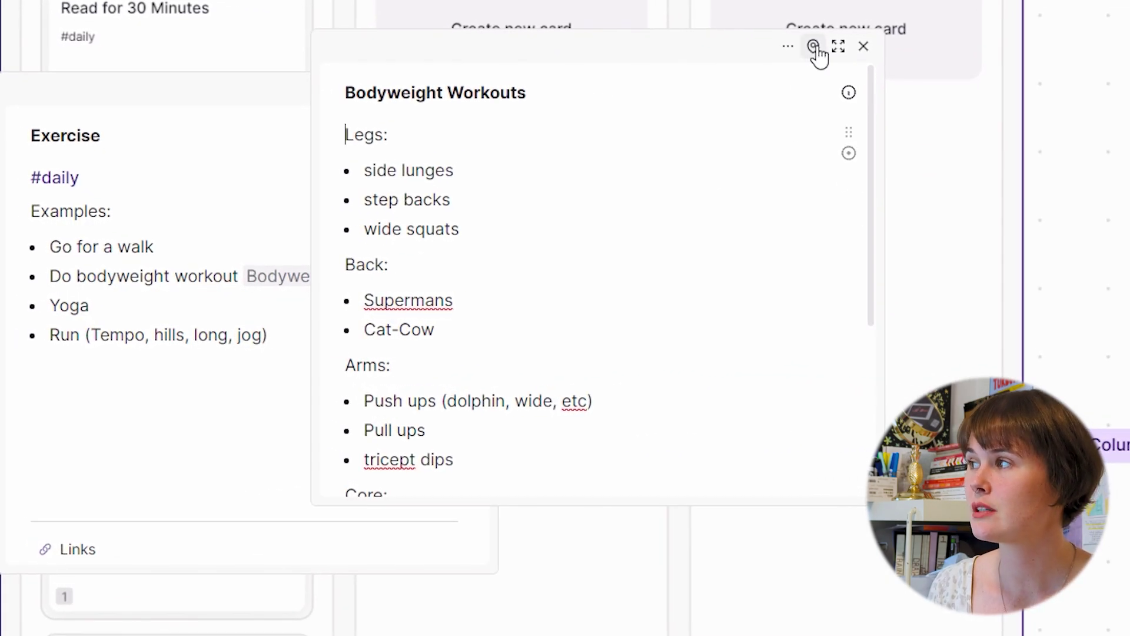
Locate Bodyweight Workouts on its board, close both cards, and move it below THIS WEEK.
left_click(814, 47)
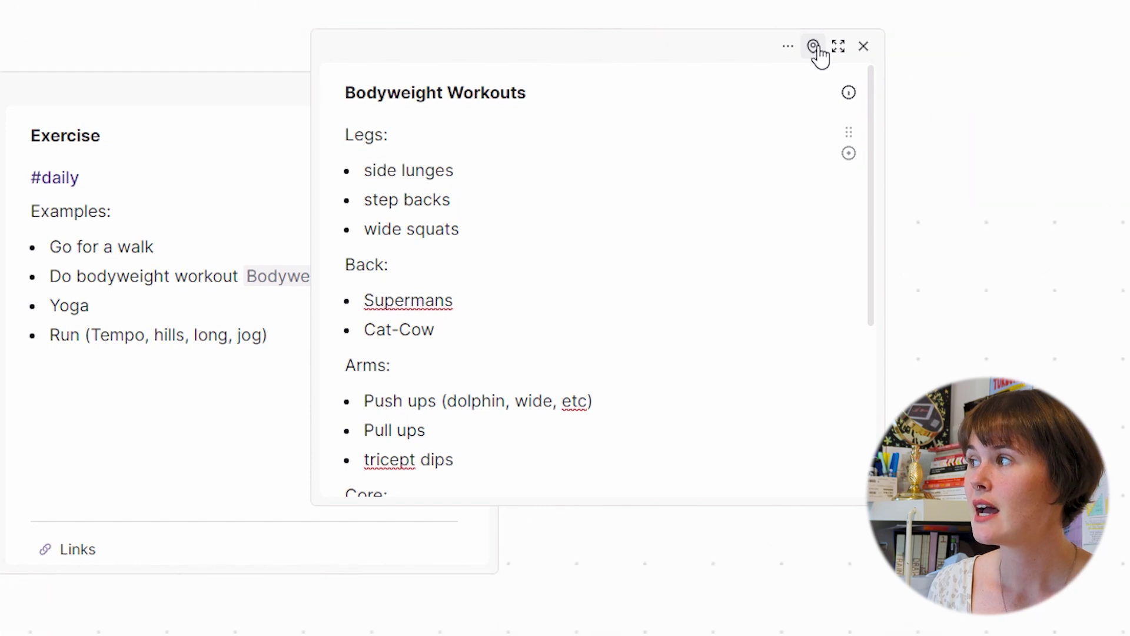
left_click(864, 46)
left_click(475, 89)
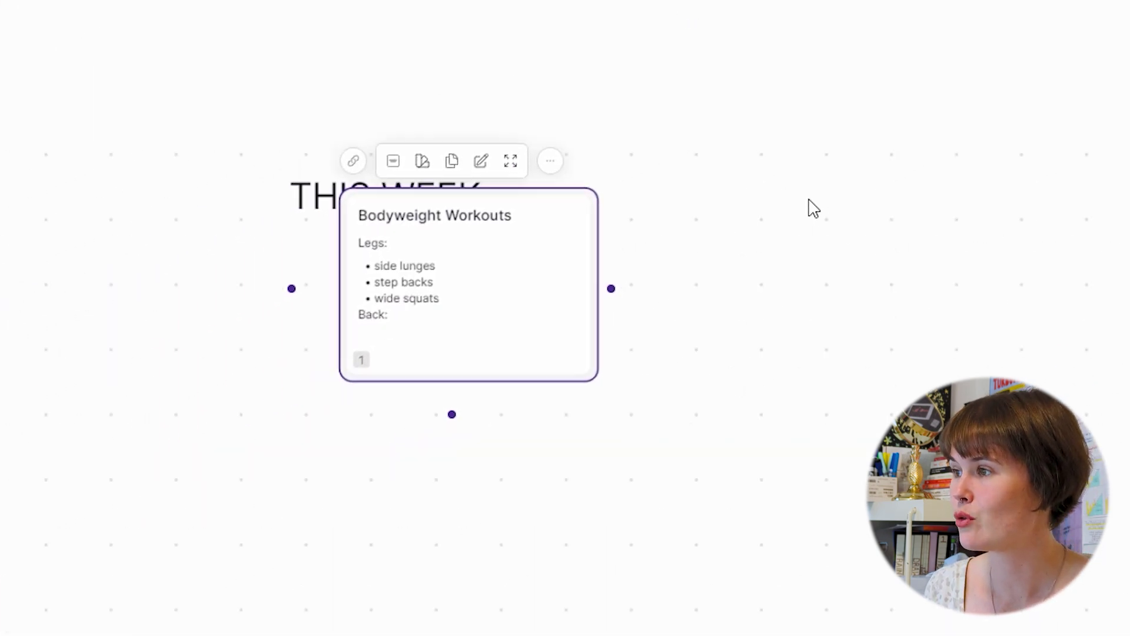
left_click_drag(510, 285, 431, 392)
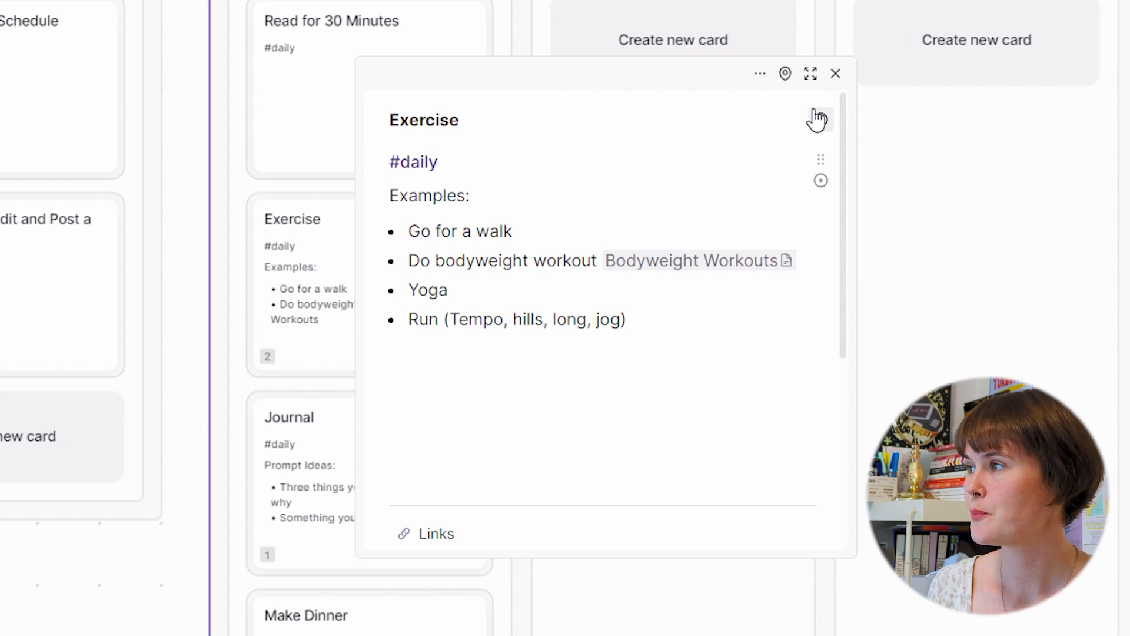
Expand Exercise to a full page and scroll down to its Links, Backlinks and Related cards sections.
left_click(812, 74)
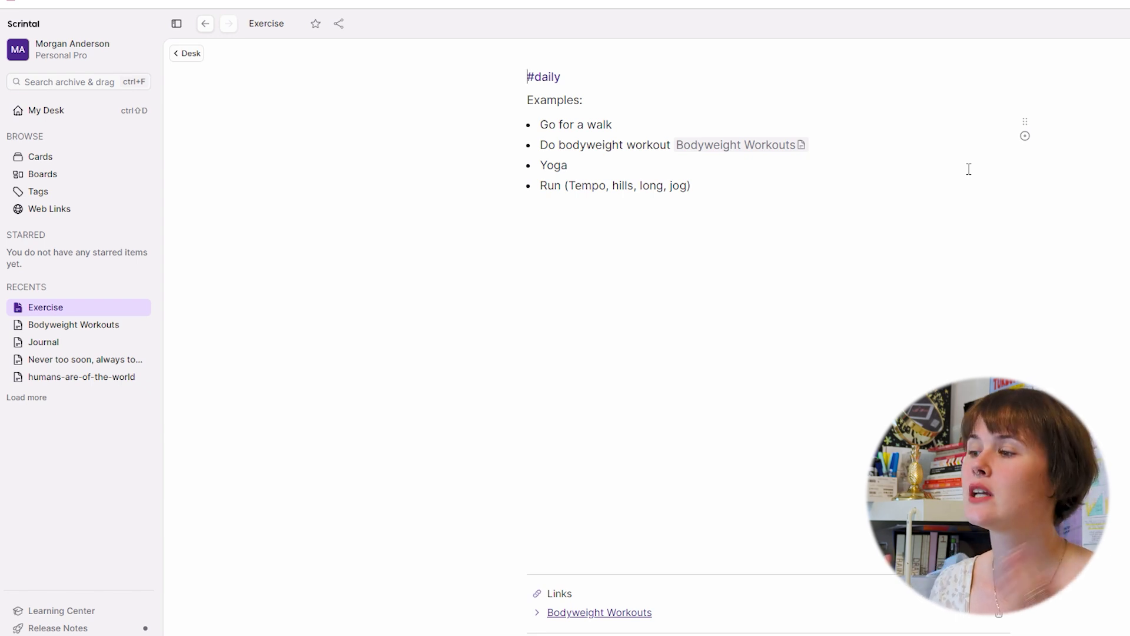
left_click(782, 204)
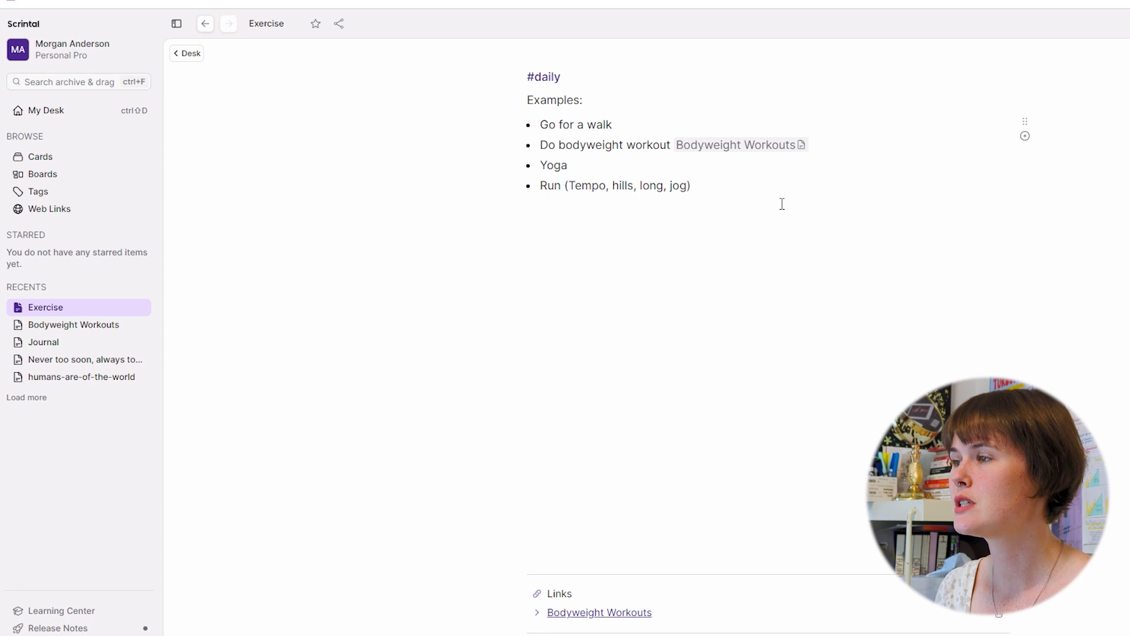
scroll(789, 239, "down", 5)
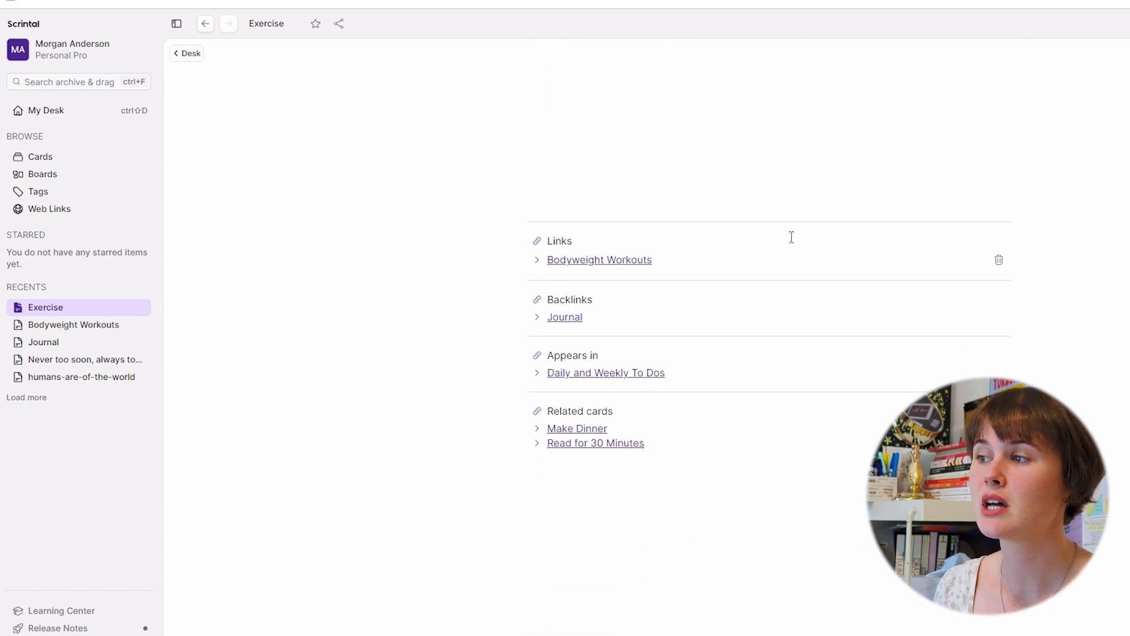
scroll(791, 236, "down", 1)
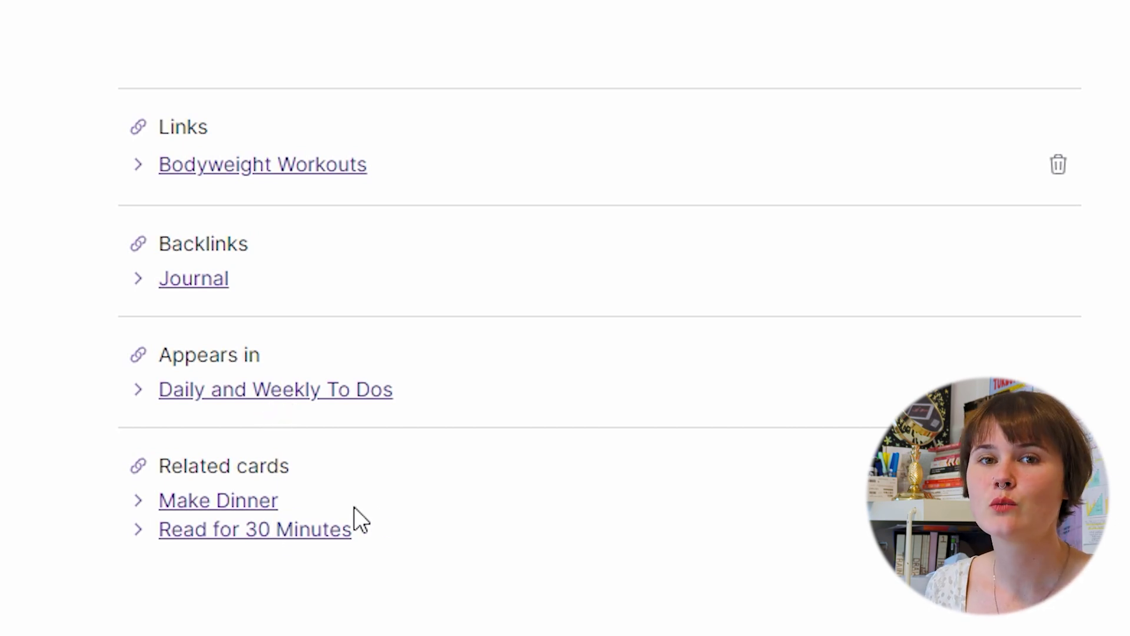
left_click_drag(396, 544, 126, 467)
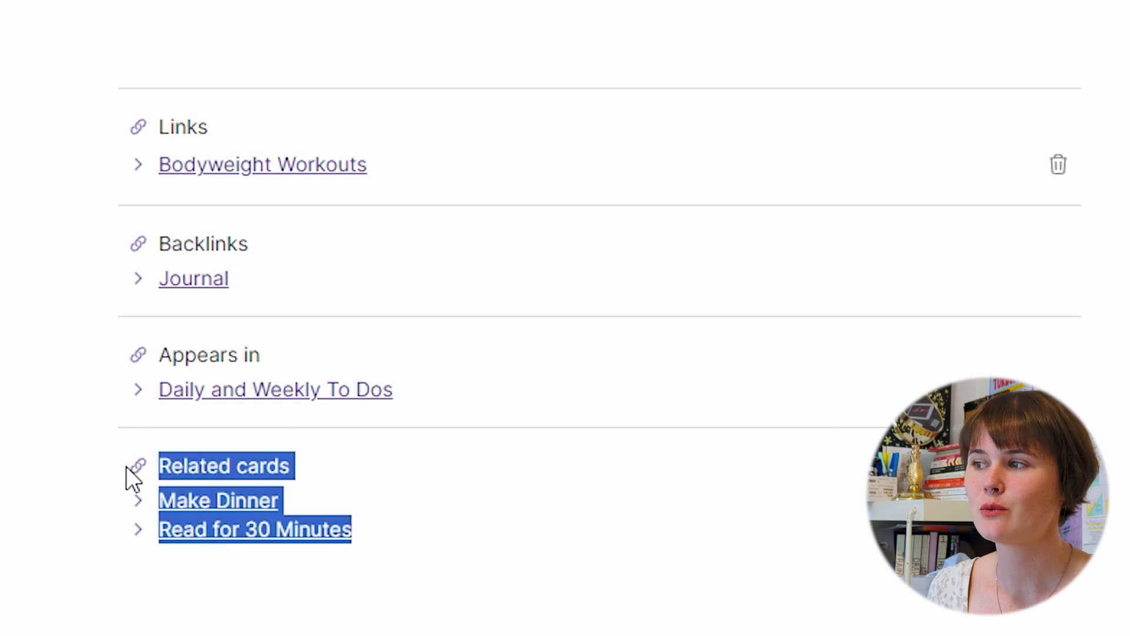
left_click(317, 462)
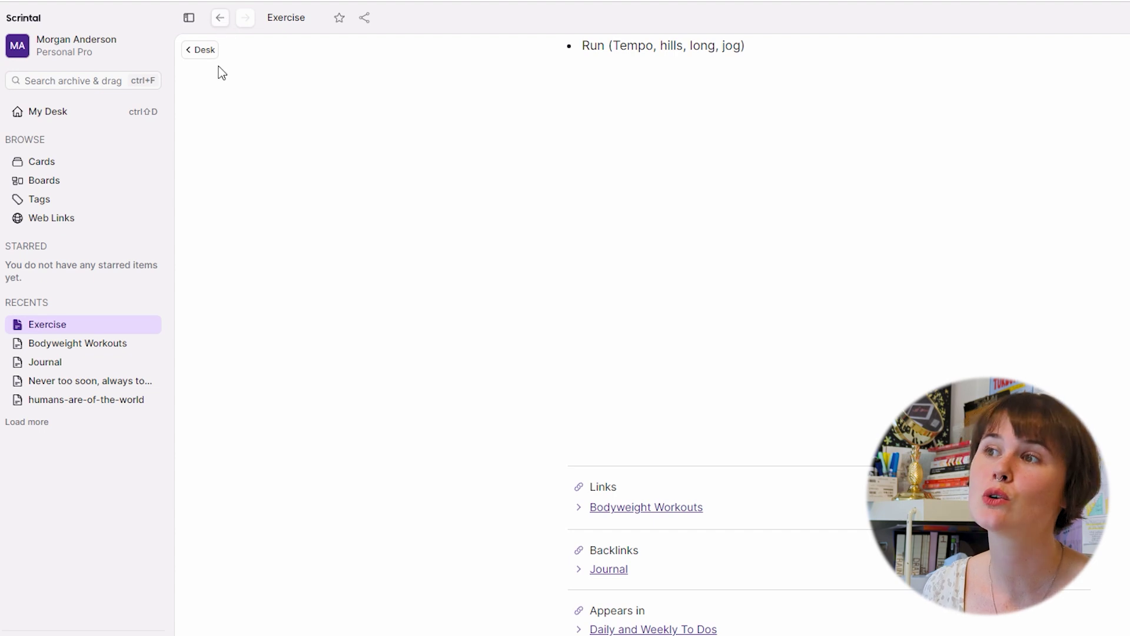
Return to My Desk, then bring up the Tags page listing every tag with its card count.
left_click(201, 50)
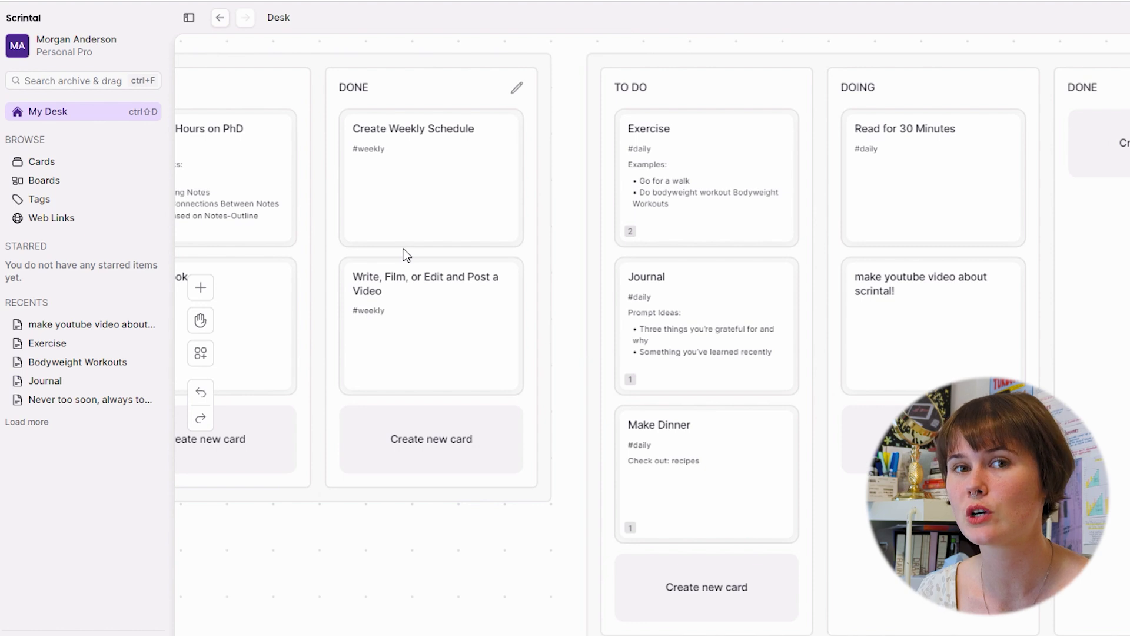
left_click(40, 204)
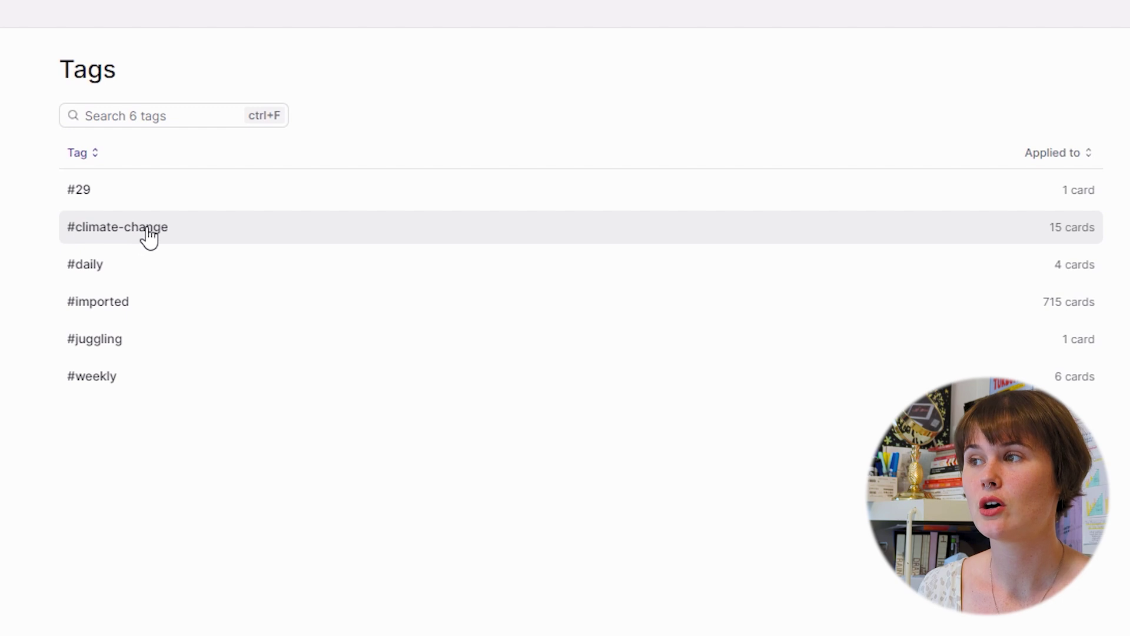
Filter to #climate-change cards, add Never too soon, anthropocene and imagining-matter, then bring up the tag's options.
left_click(149, 236)
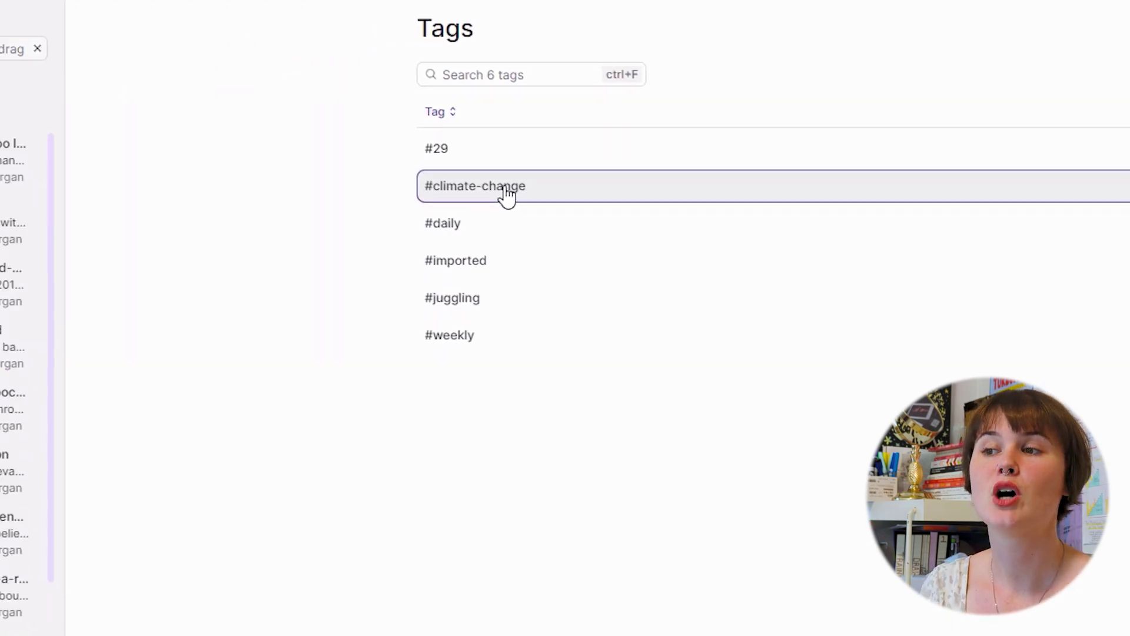
scroll(112, 238, "down", 4)
scroll(113, 253, "up", 4)
left_click(68, 96)
left_click(30, 142)
left_click(31, 205)
left_click(28, 266)
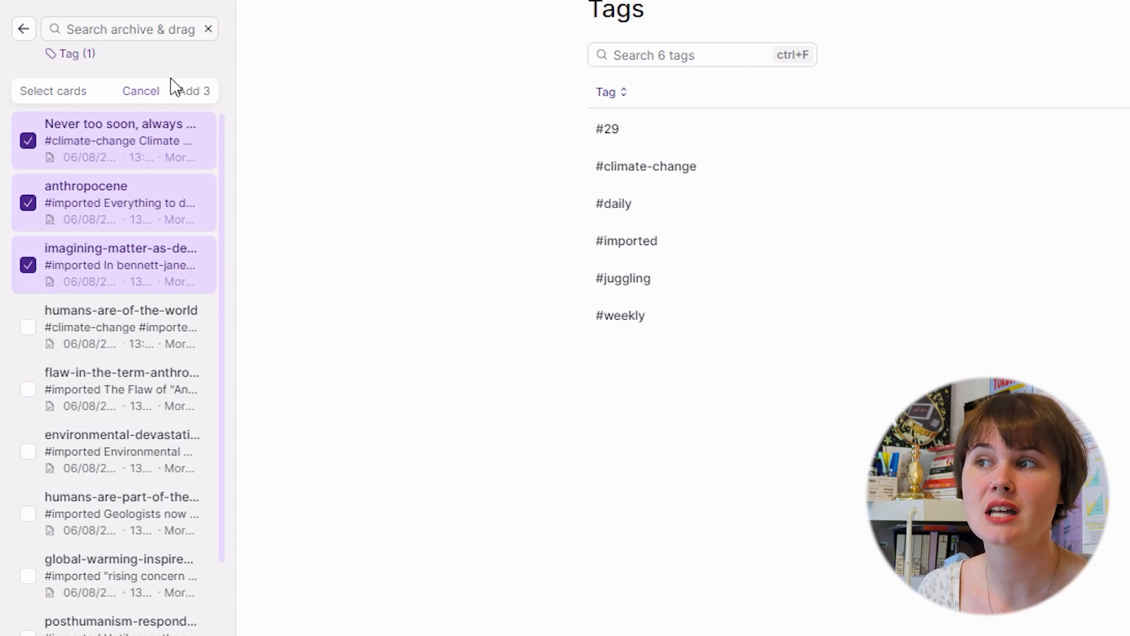
left_click(146, 94)
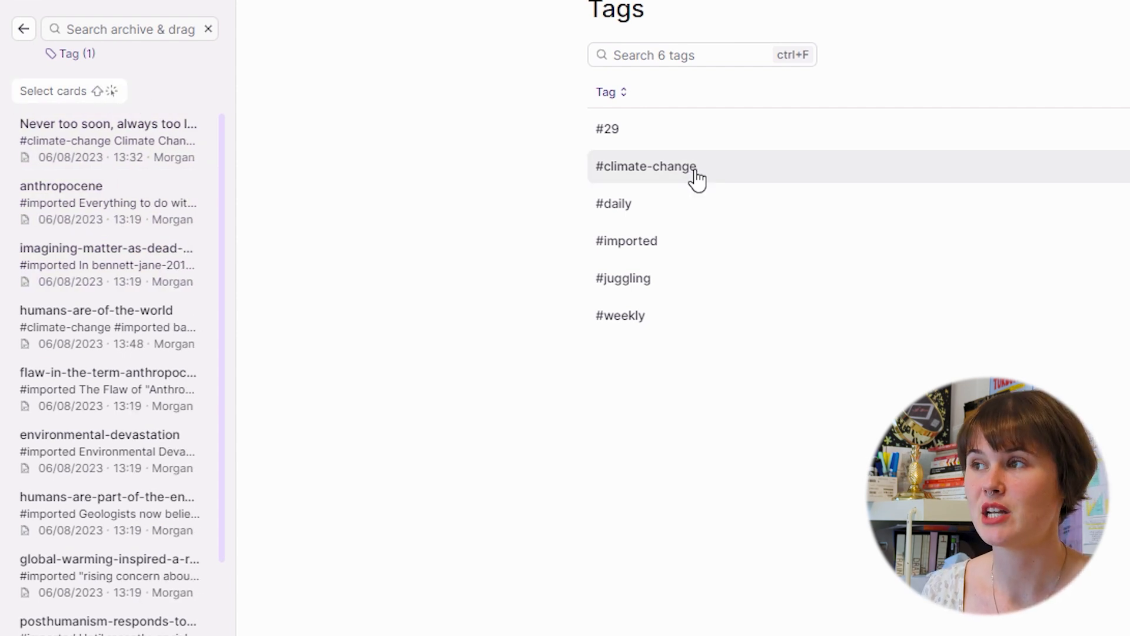
right_click(644, 170)
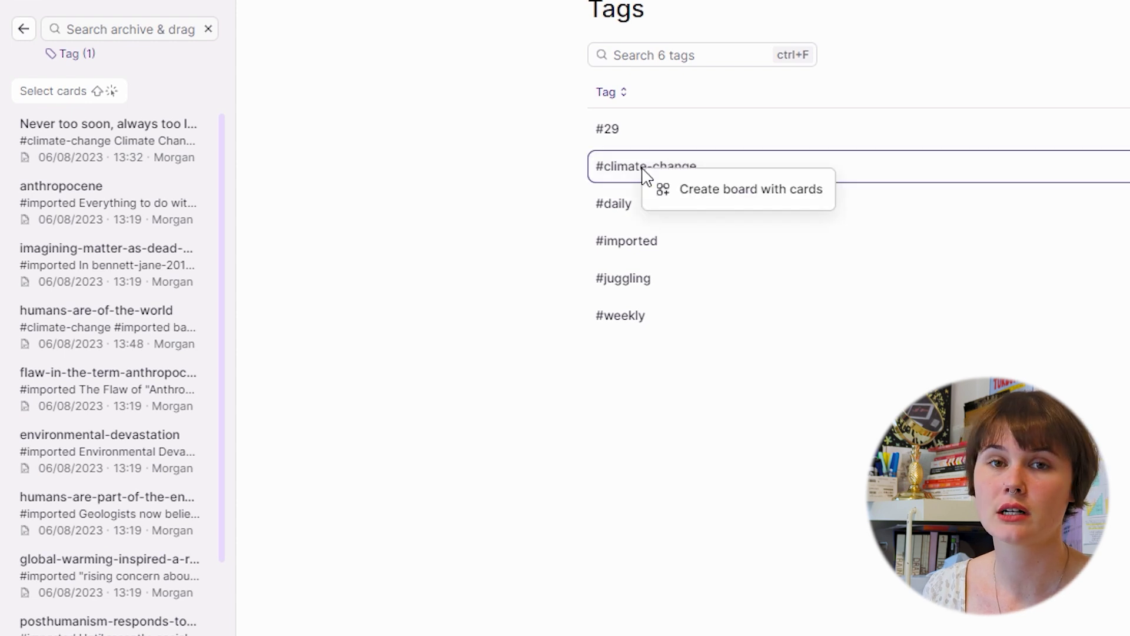
left_click(767, 199)
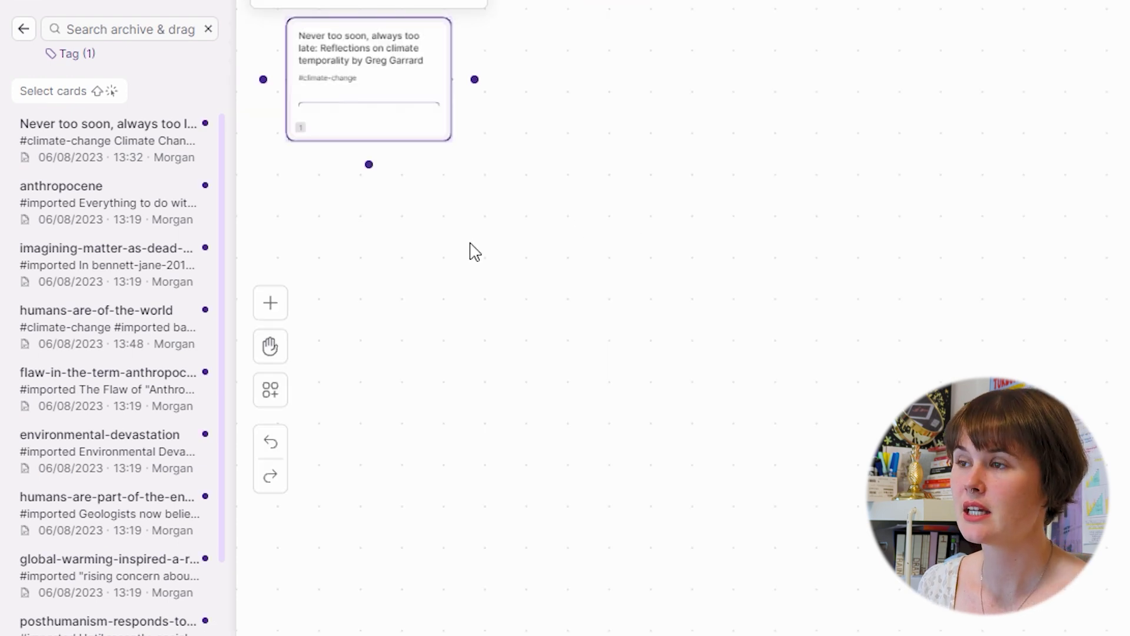
left_click_drag(458, 269, 768, 444)
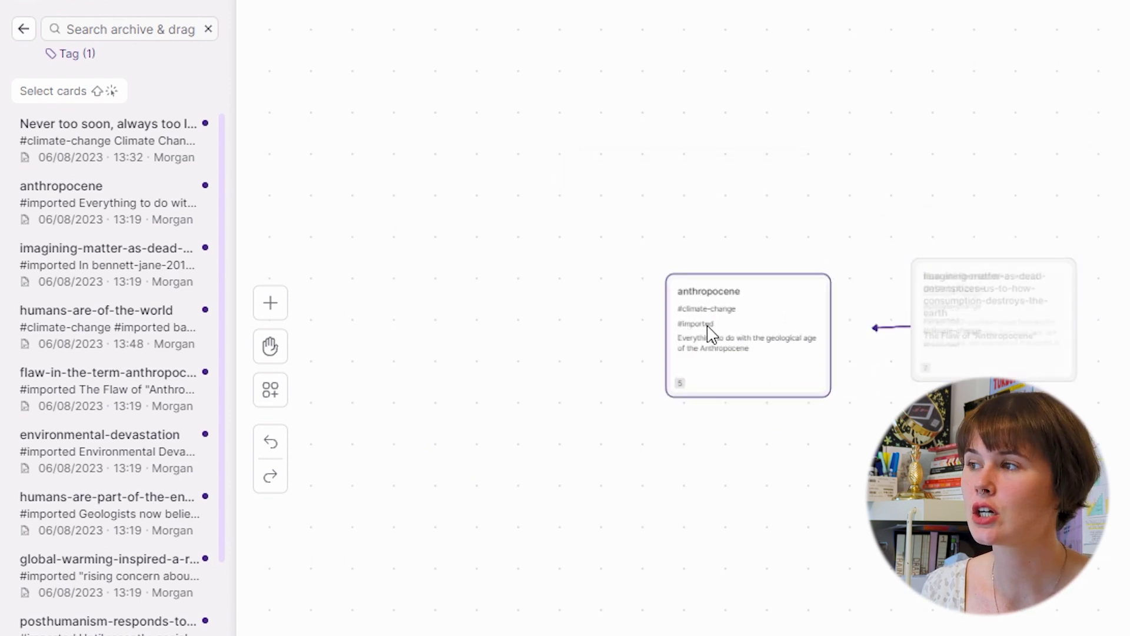
left_click(711, 333)
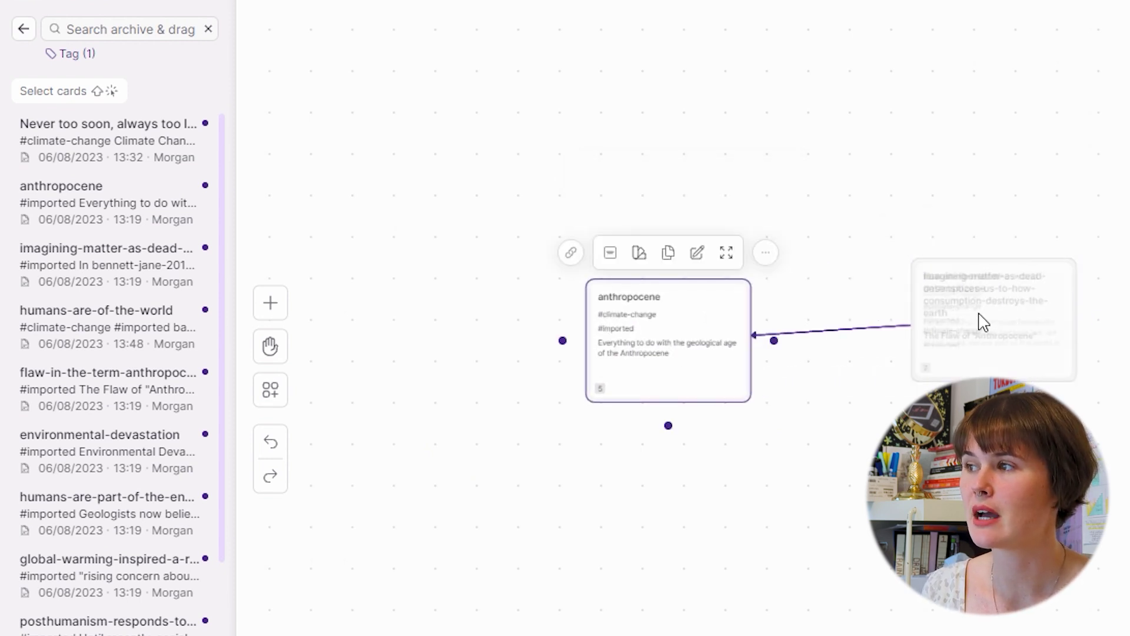
left_click(989, 347)
left_click_drag(991, 313, 912, 103)
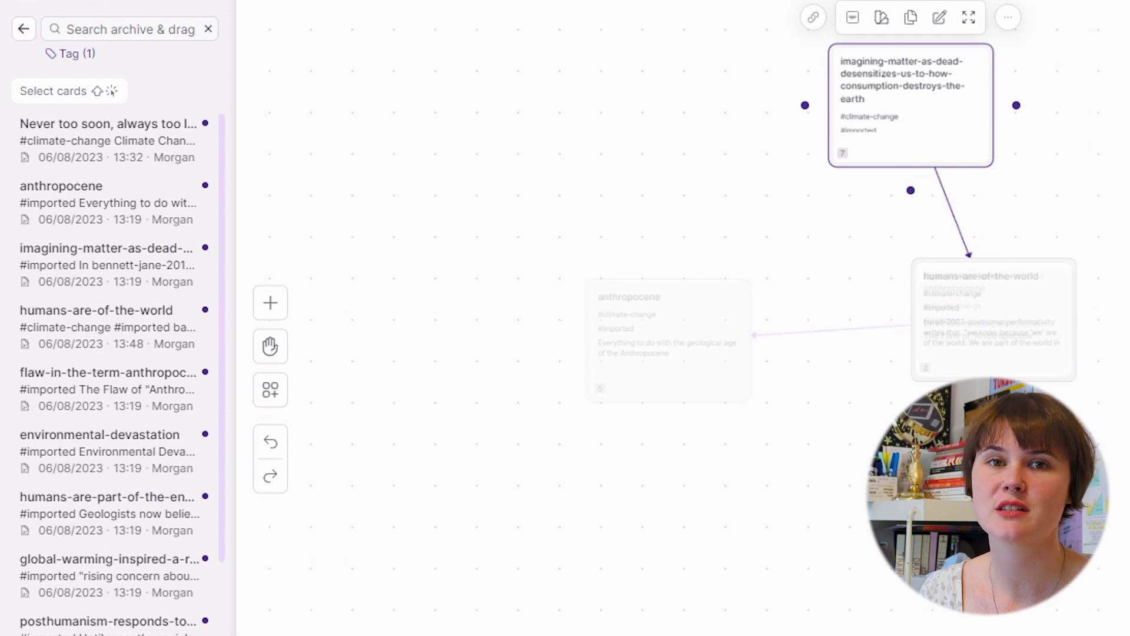
scroll(911, 206, "up", 2)
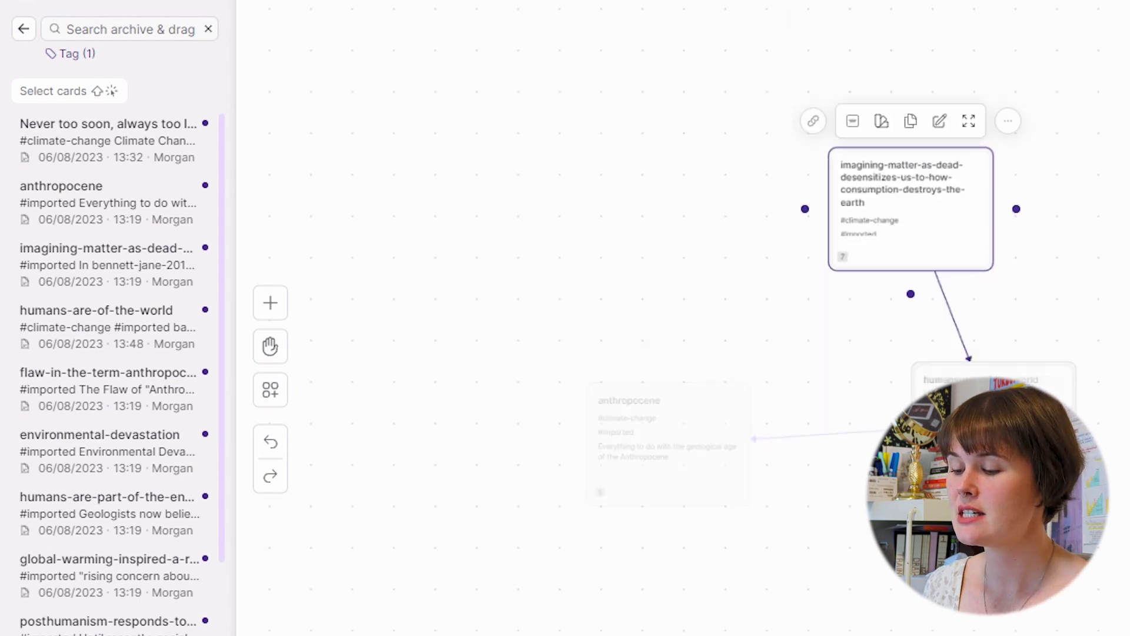
key("ctrl+a")
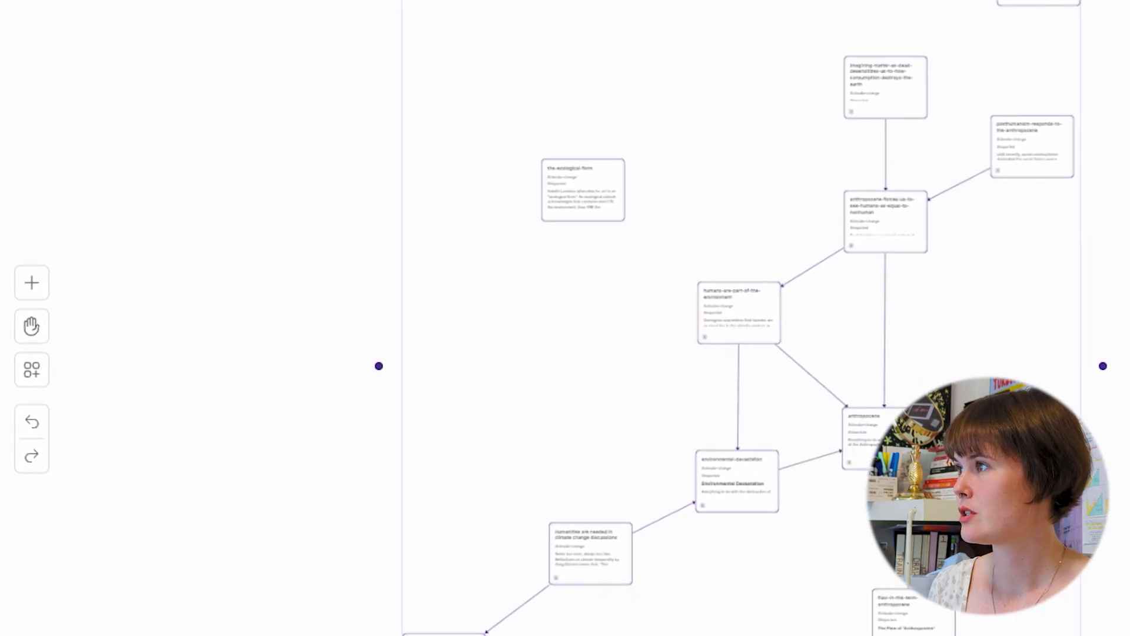
left_click_drag(1129, 277, 1039, 281)
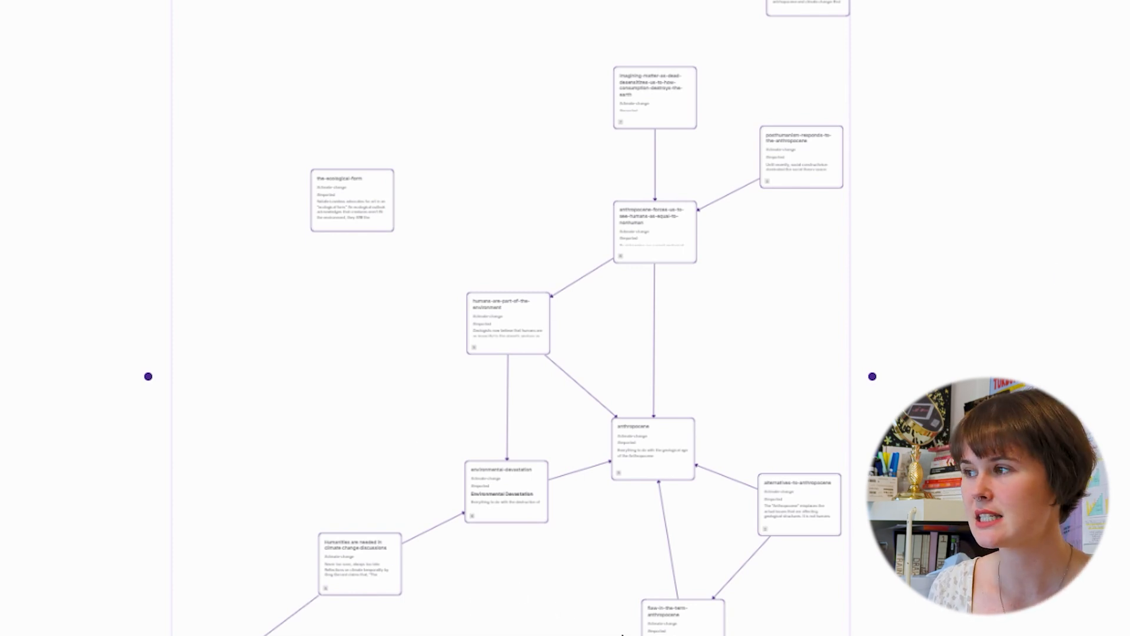
left_click(646, 454)
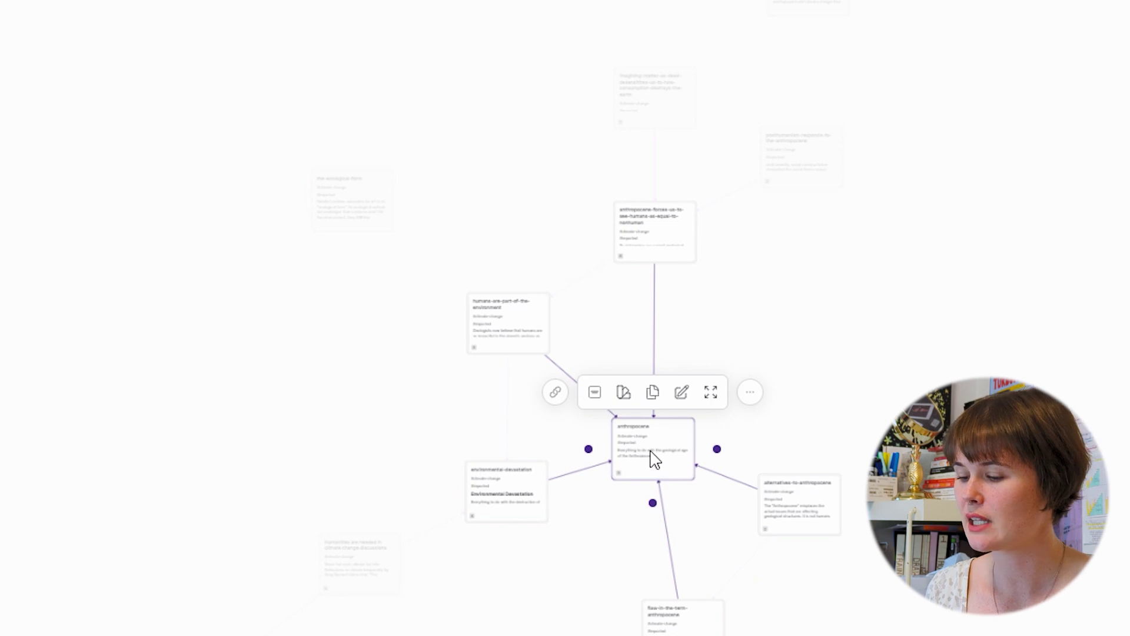
scroll(652, 463, "up", 5)
scroll(663, 485, "up", 5)
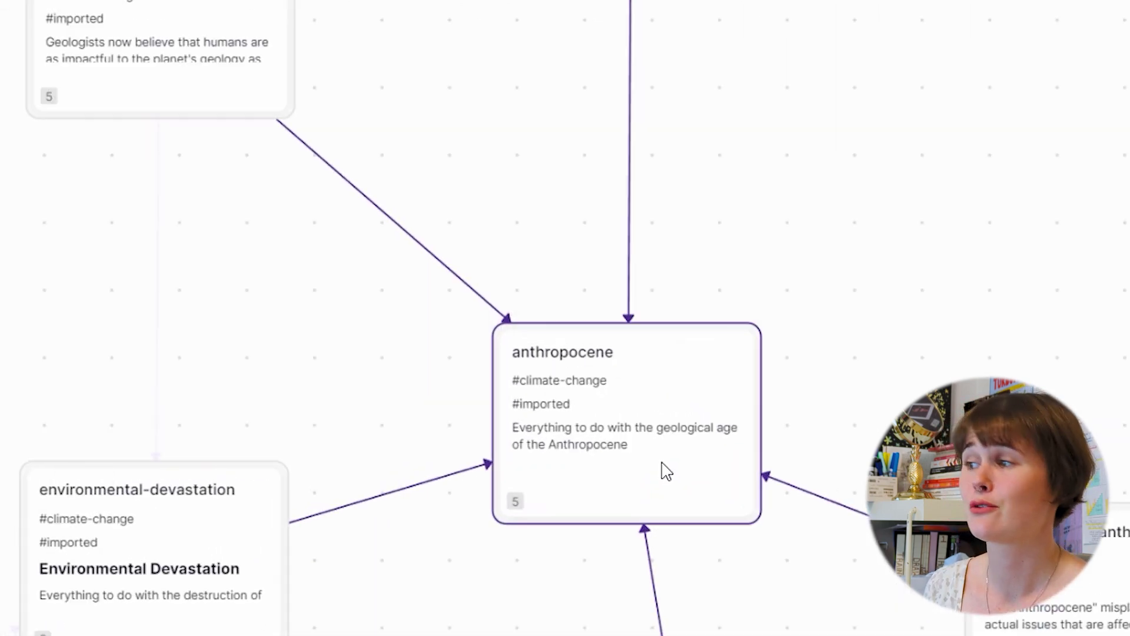
scroll(663, 434, "down", 3)
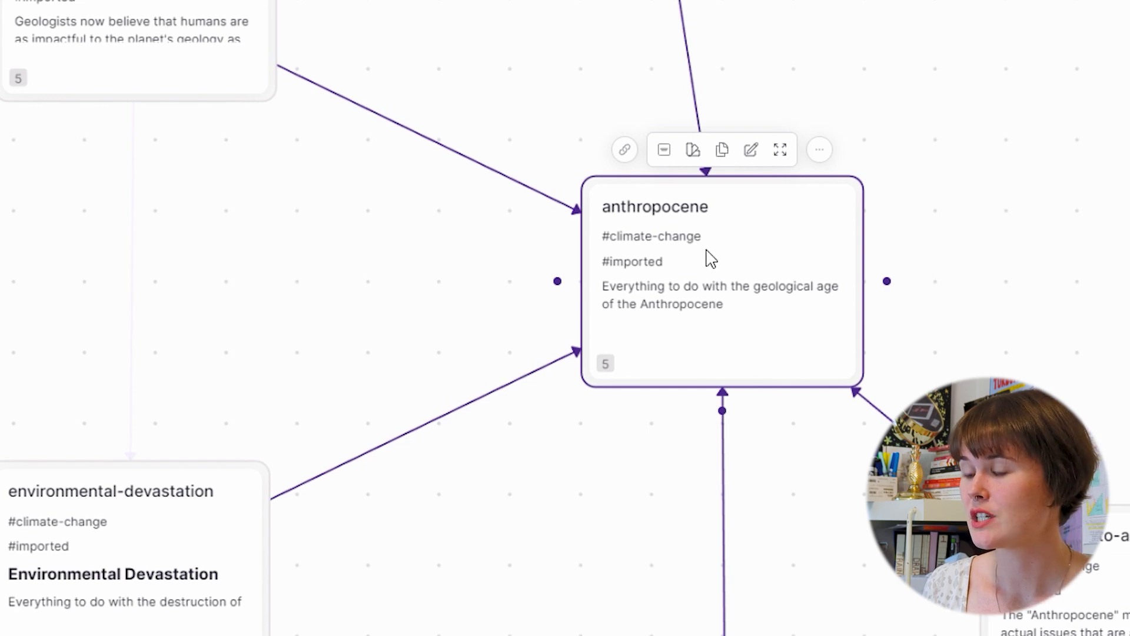
scroll(462, 575, "down", 5)
scroll(462, 575, "left", 5)
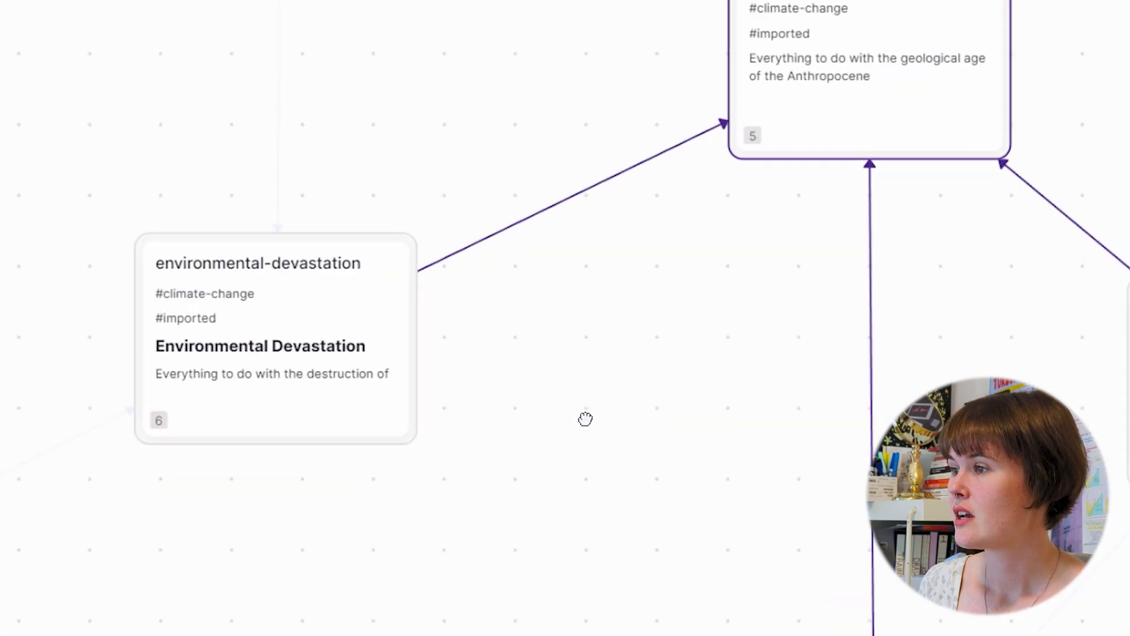
left_click_drag(464, 594, 590, 571)
left_click_drag(486, 628, 824, 443)
left_click(544, 283)
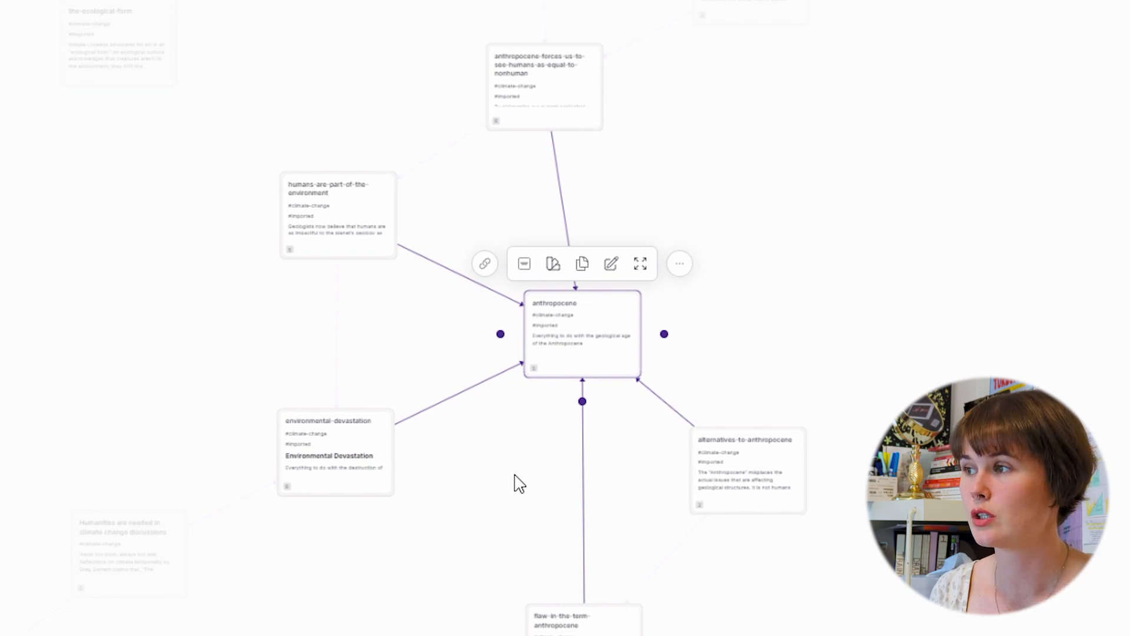
Connect the-ecological-form card to humans-are-part-of-the-environment with a link.
left_click(852, 228)
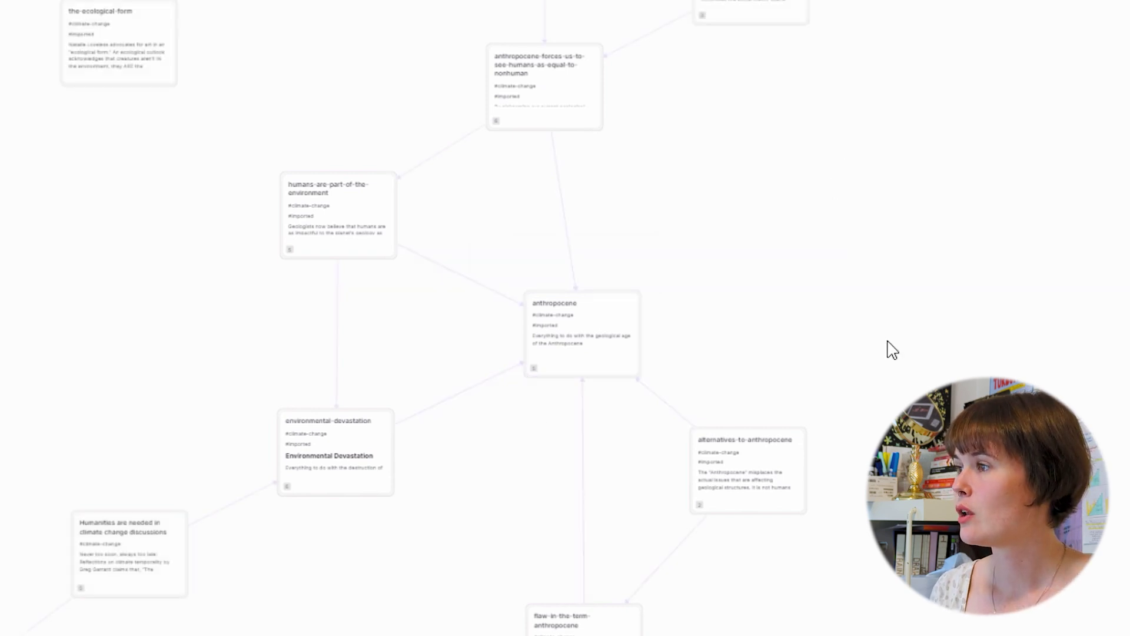
left_click_drag(812, 149, 997, 396)
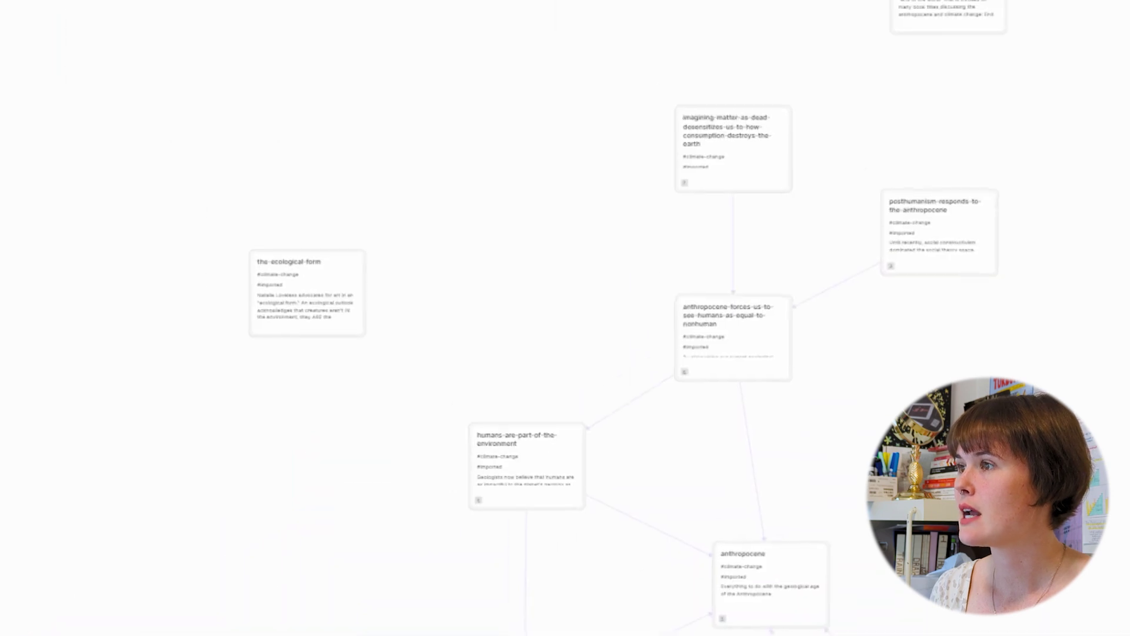
scroll(303, 195, "down", 2)
scroll(315, 214, "up", 5)
scroll(302, 162, "up", 3)
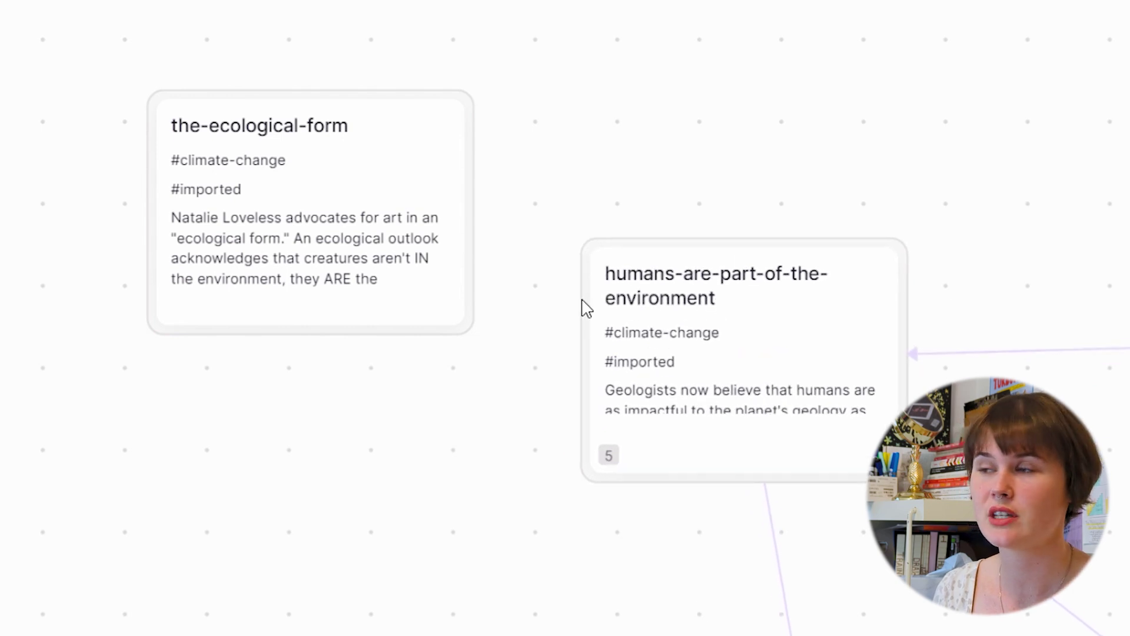
left_click(454, 208)
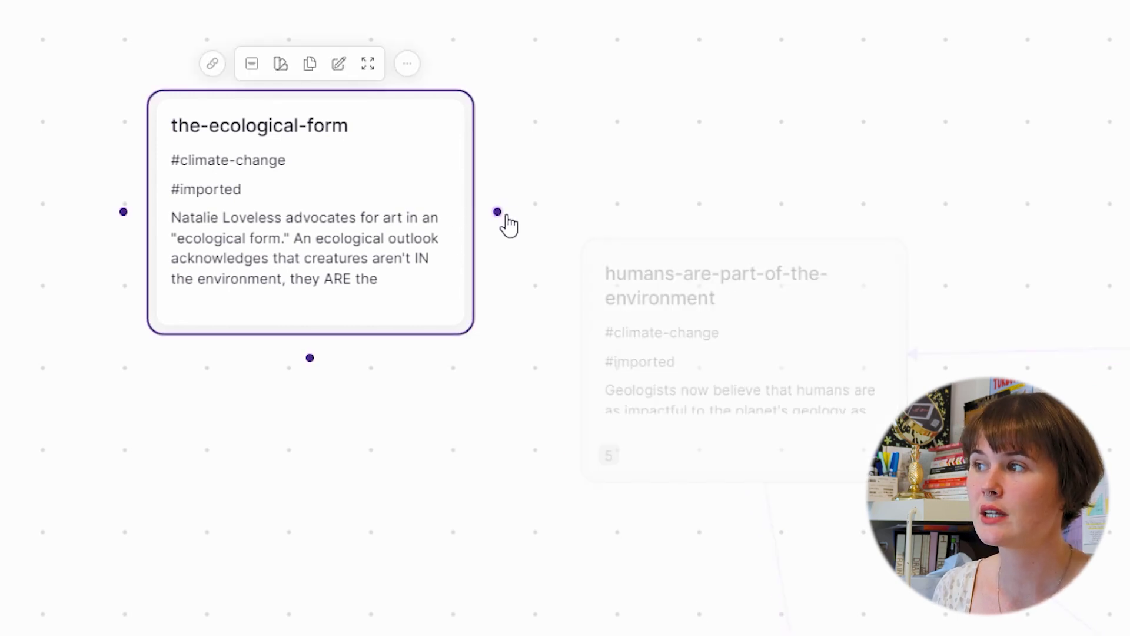
left_click_drag(499, 213, 598, 388)
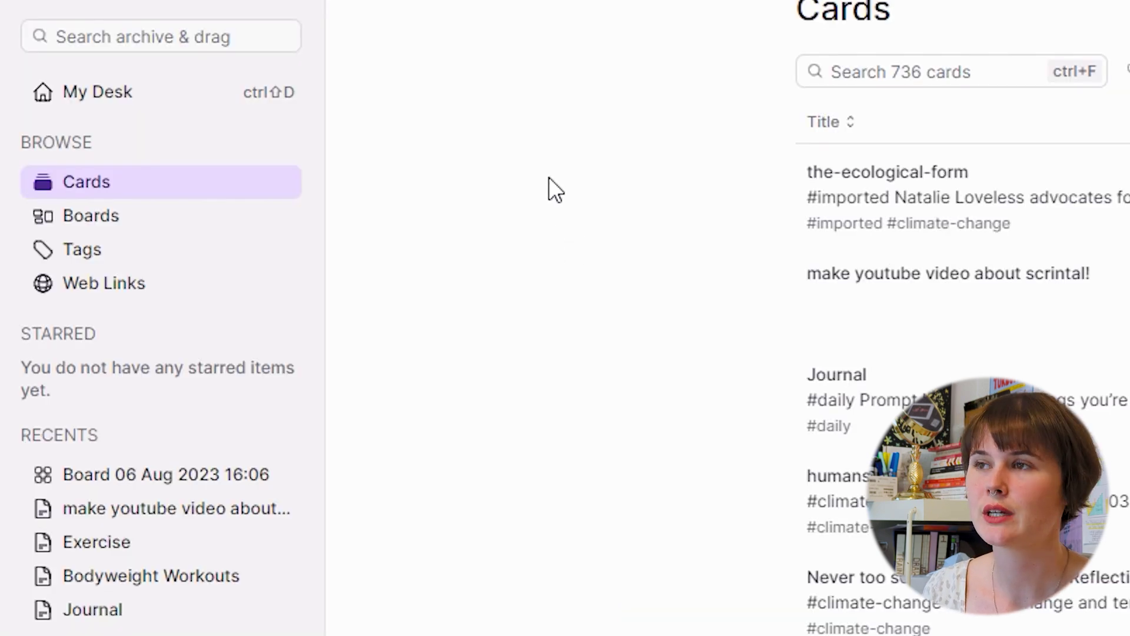
Pan My Desk away from the WEEKLY TO DO LIST to empty canvas and bring up the archive search.
left_click(137, 99)
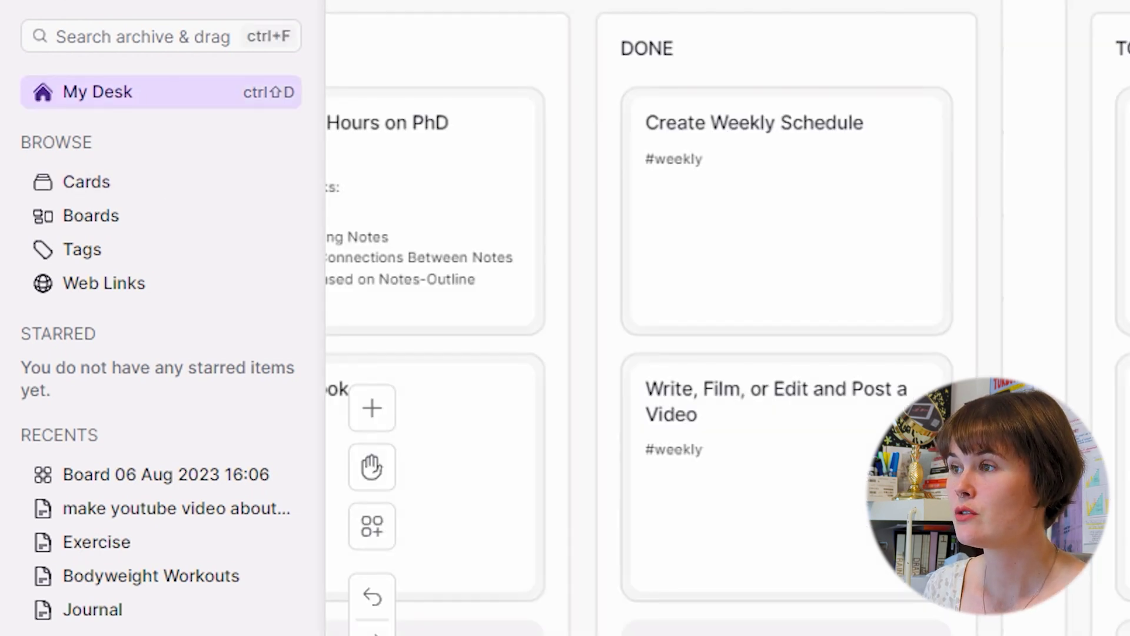
scroll(728, 318, "down", 3)
key("h")
left_click_drag(618, 412, 972, 155)
key("h")
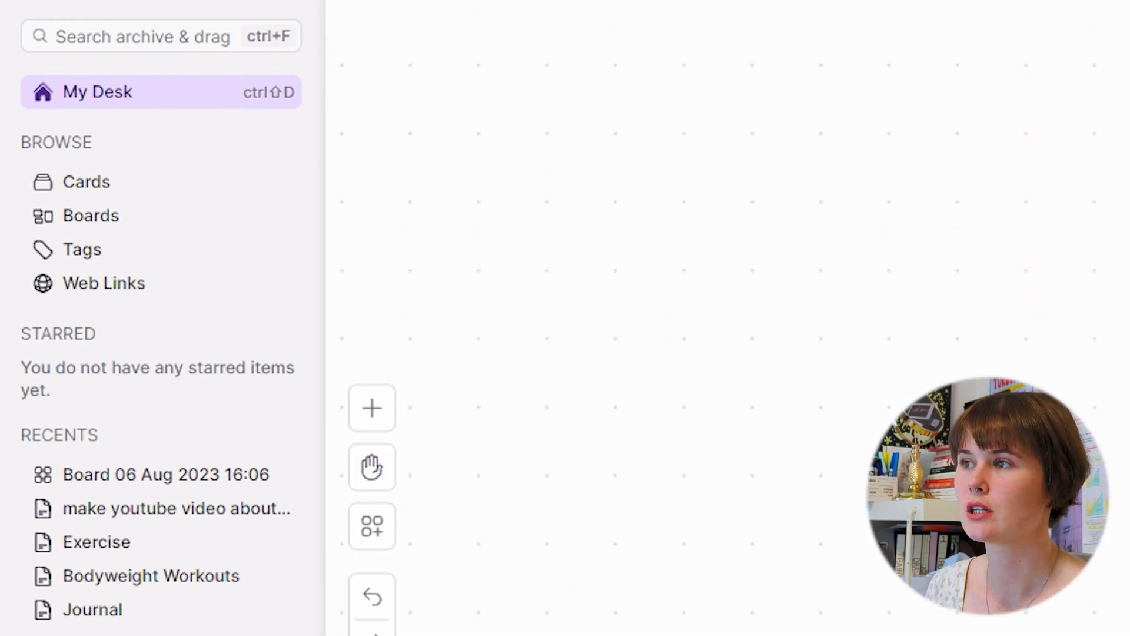
left_click(153, 40)
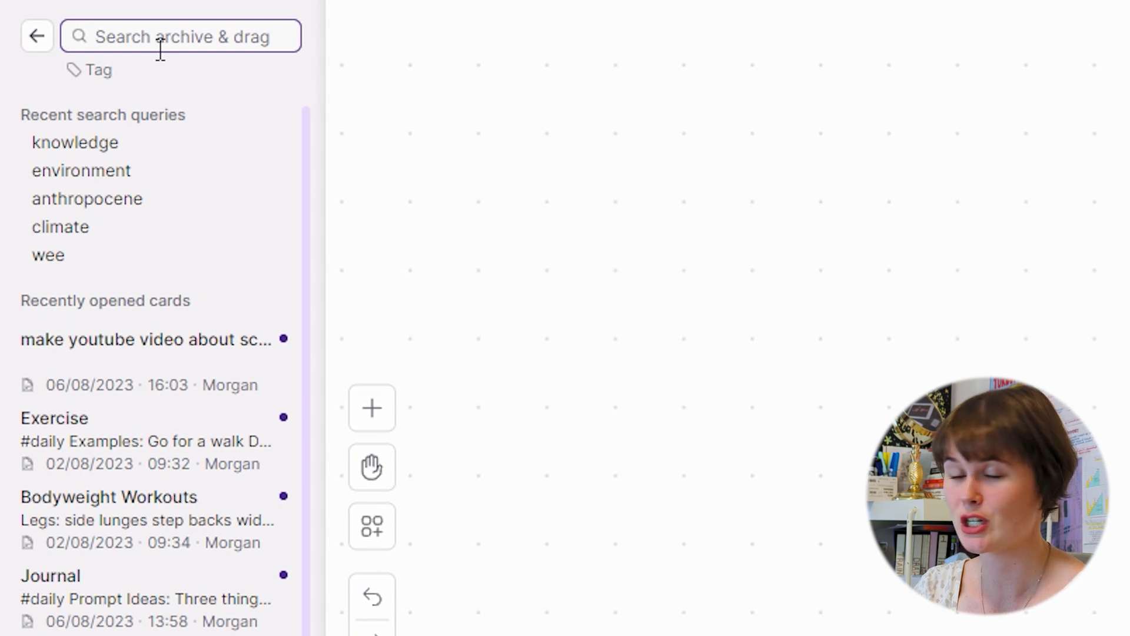
Search 'knowledge' and add the 11 matching cards, including knowledge and knowledge-is-situated, to My Desk.
type("knowledge")
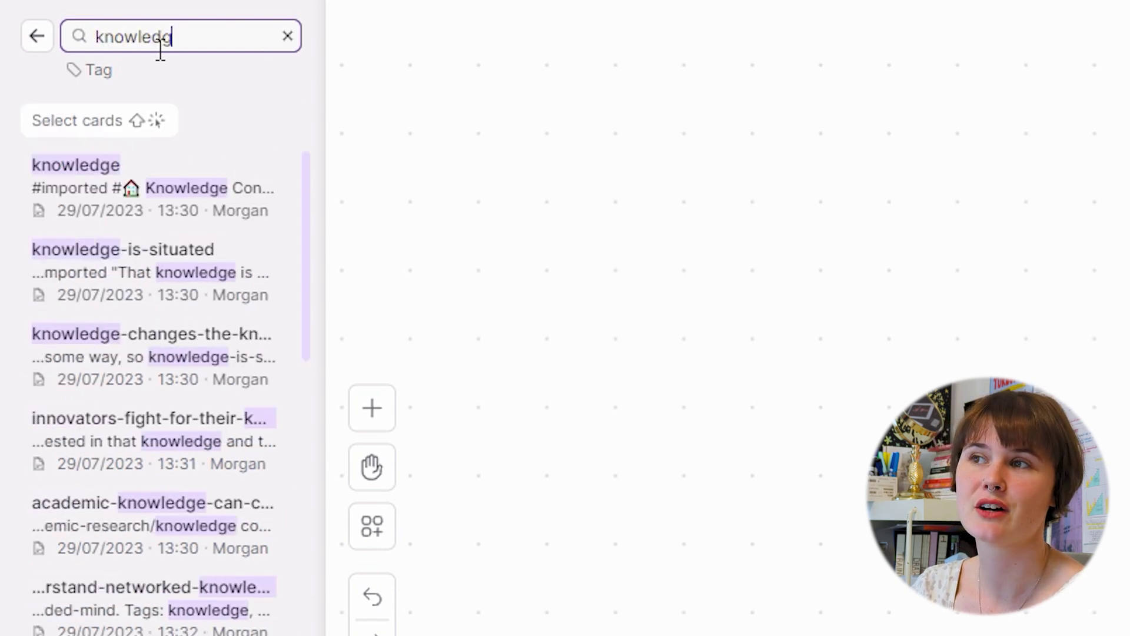
left_click(104, 126)
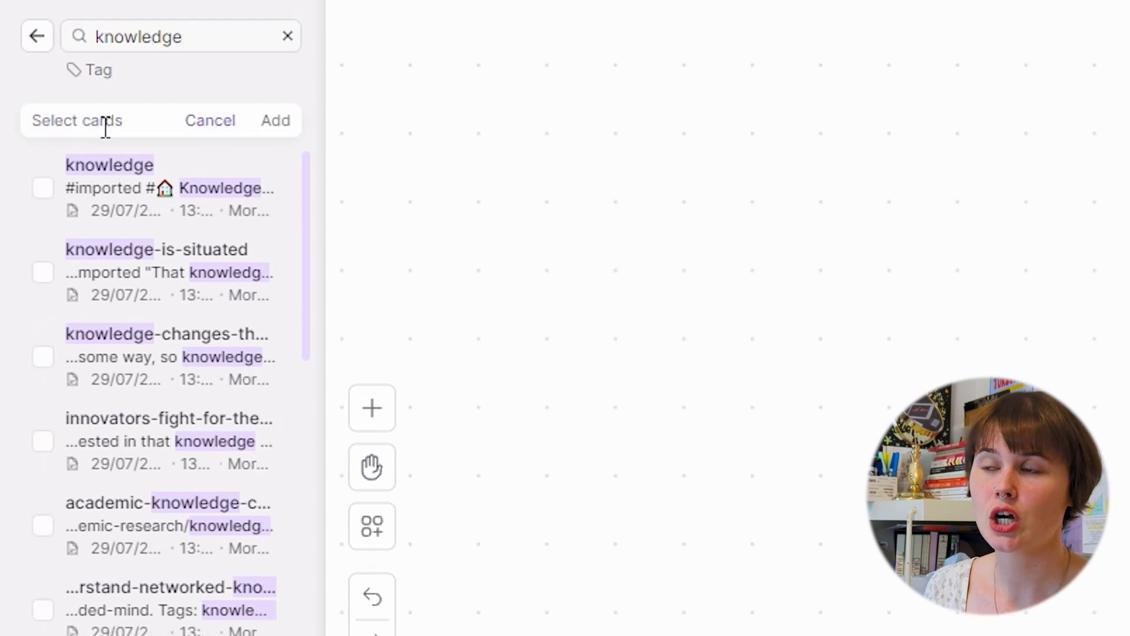
left_click(44, 194)
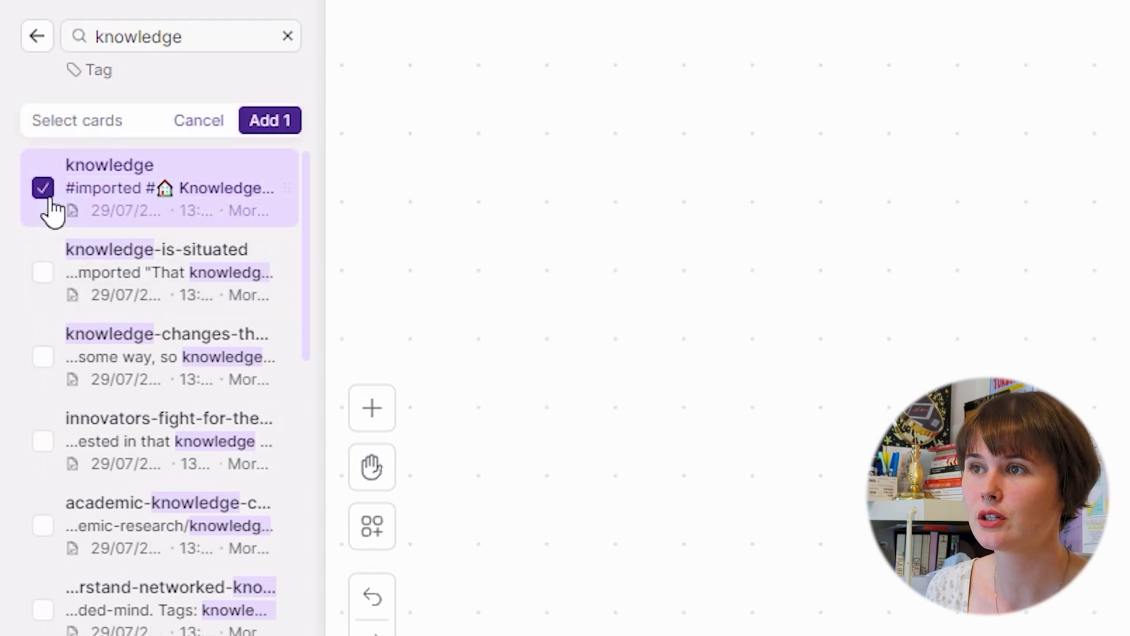
left_click(49, 274)
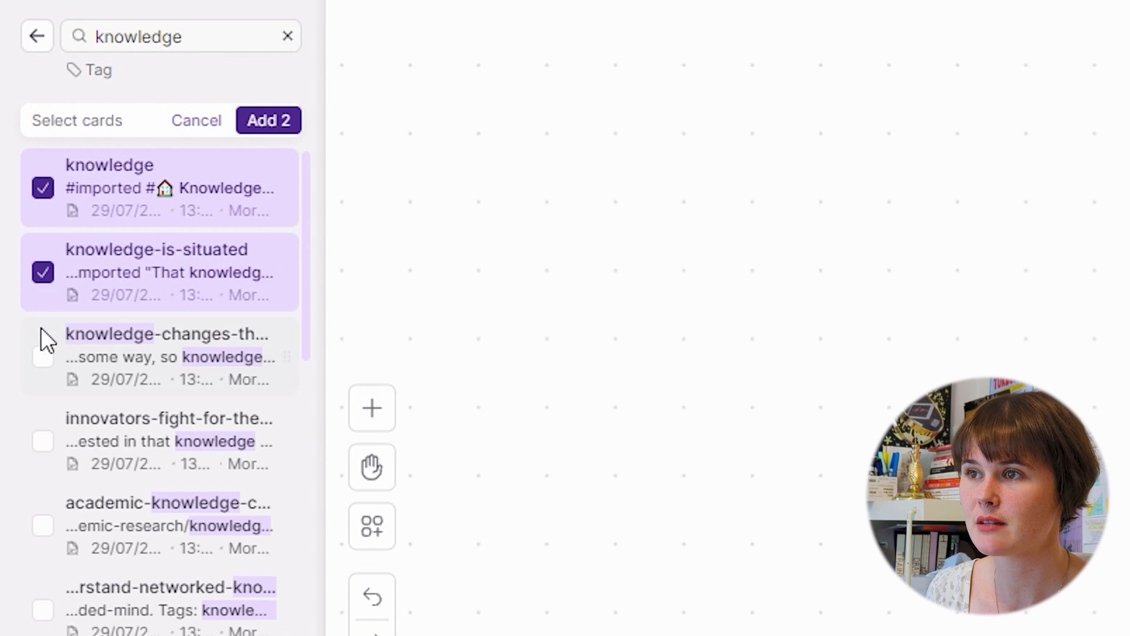
left_click(51, 365)
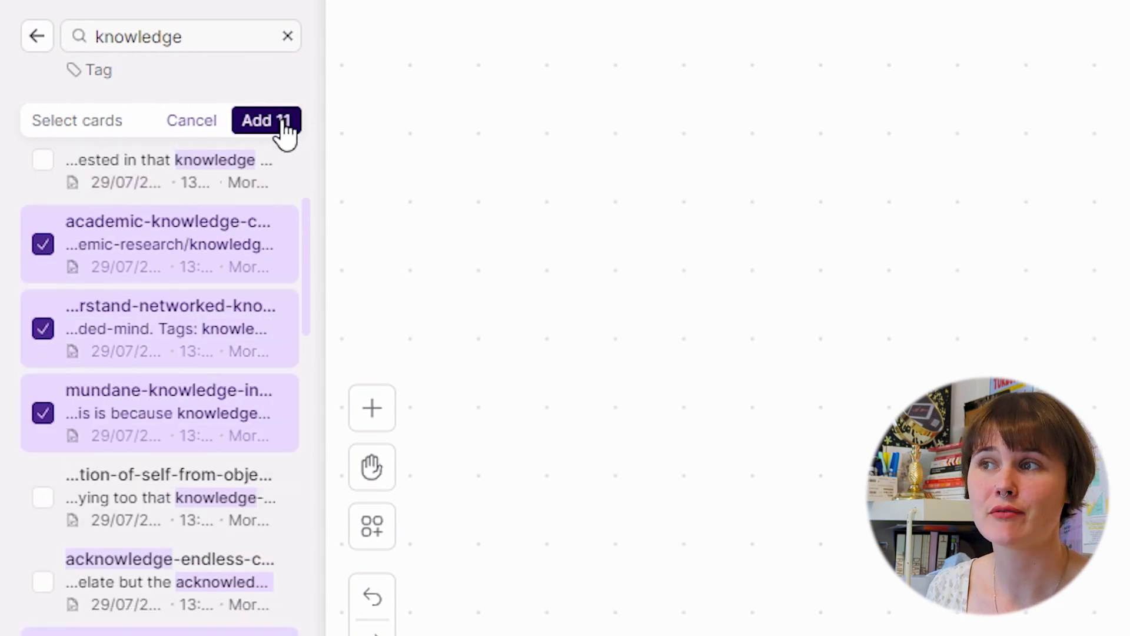
left_click(284, 122)
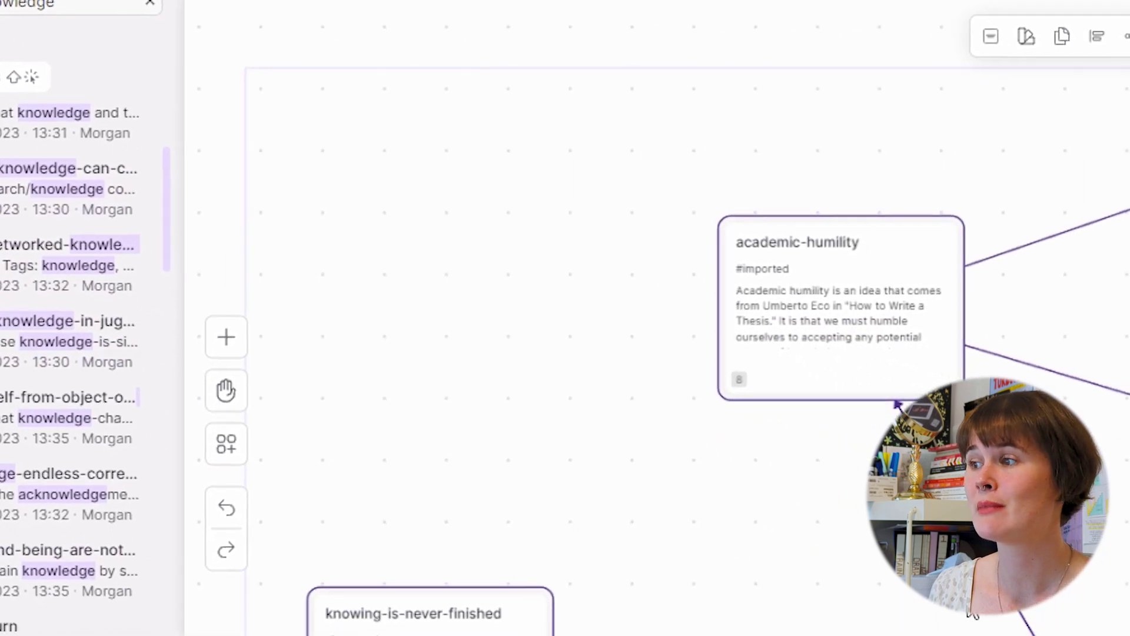
Reposition the knowledge card among its linked cards, zoom out, and marquee-select the entire network.
left_click(747, 353)
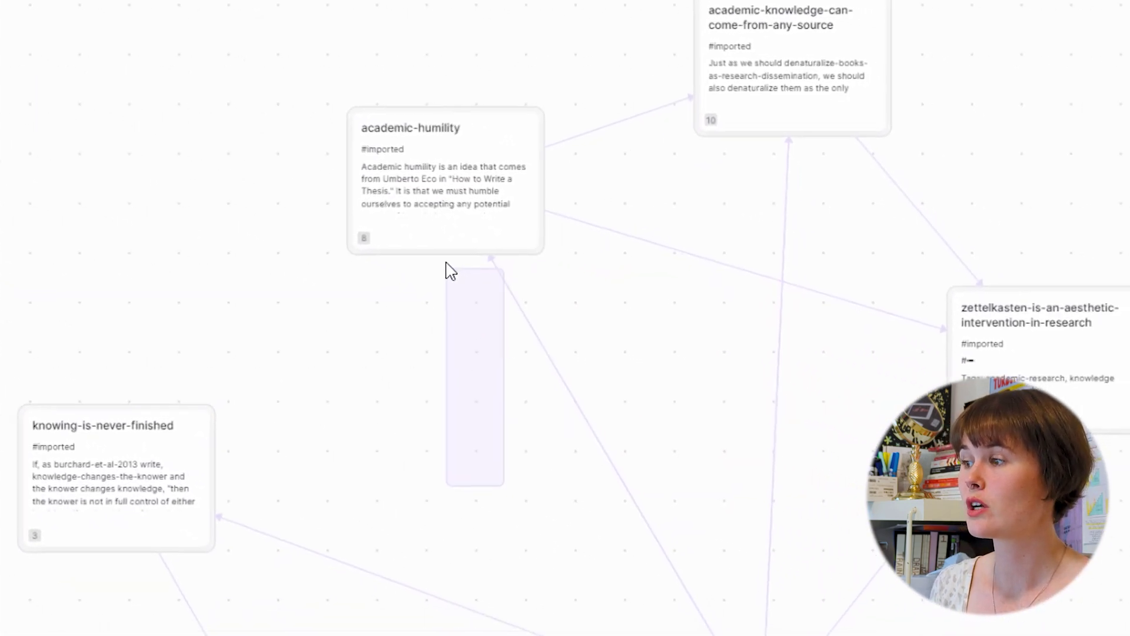
left_click(377, 430)
left_click_drag(386, 447, 285, 124)
left_click_drag(542, 311, 462, 206)
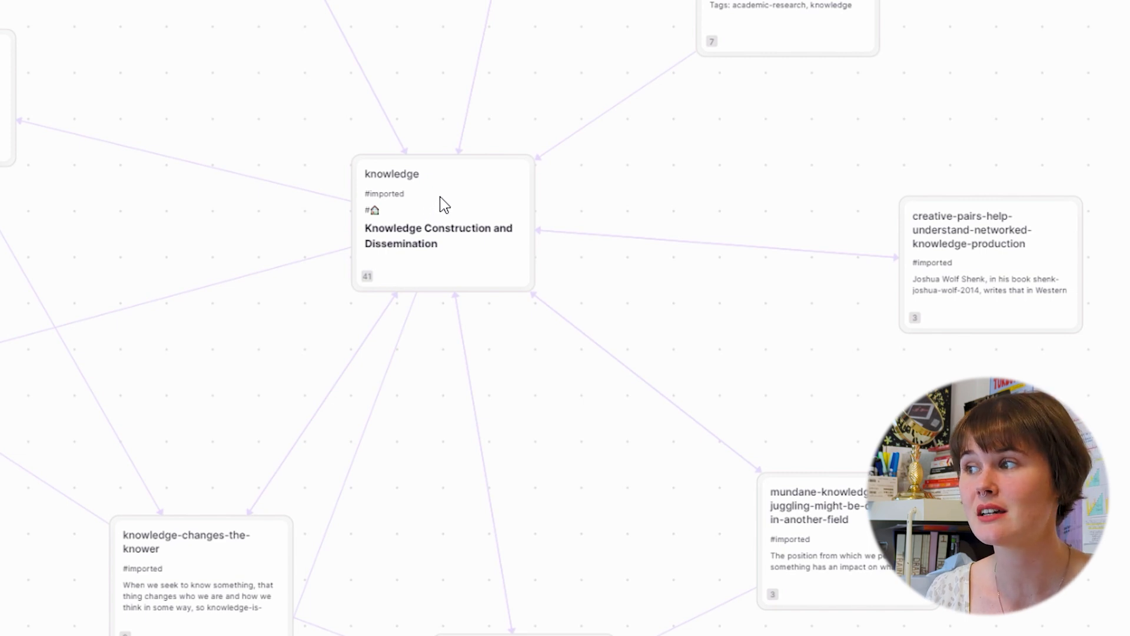
left_click_drag(447, 206, 588, 151)
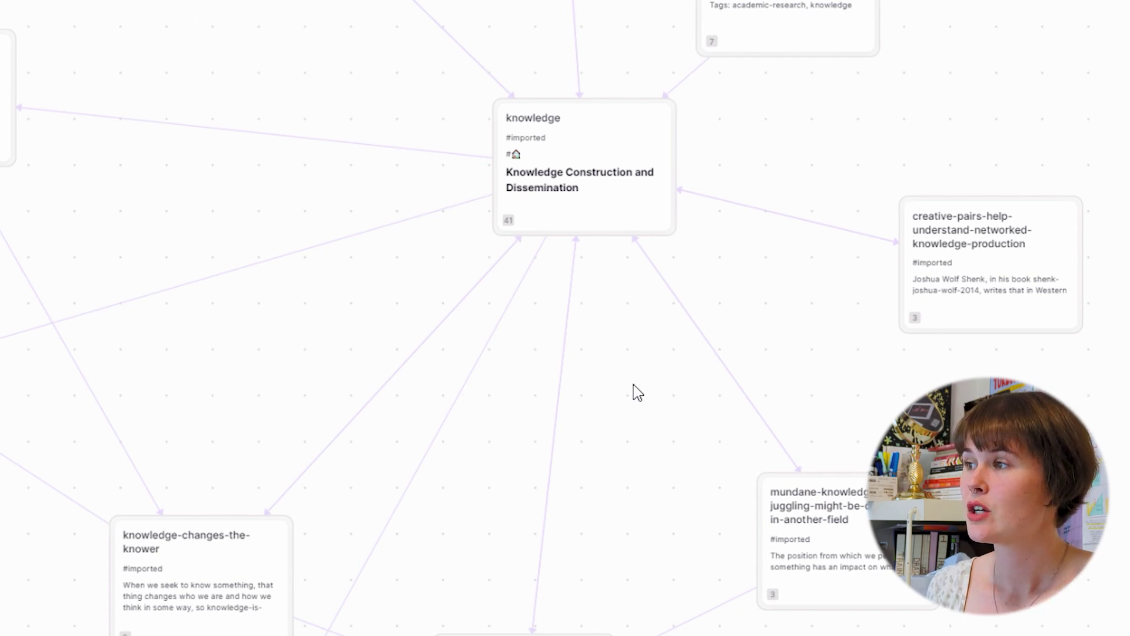
scroll(638, 393, "down", 5)
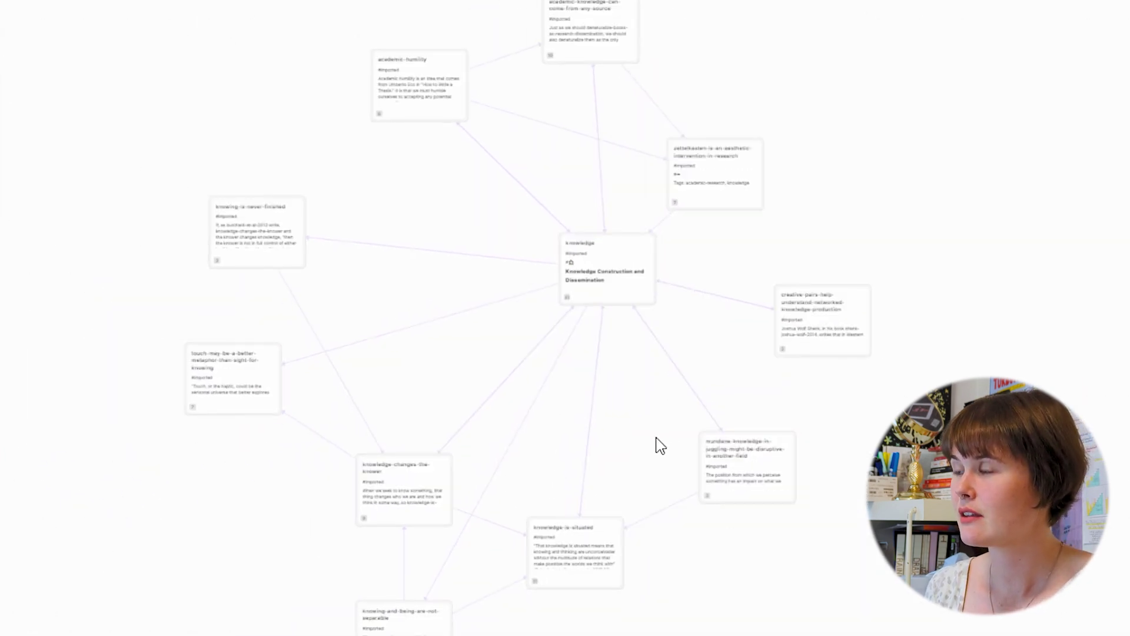
left_click_drag(656, 444, 676, 396)
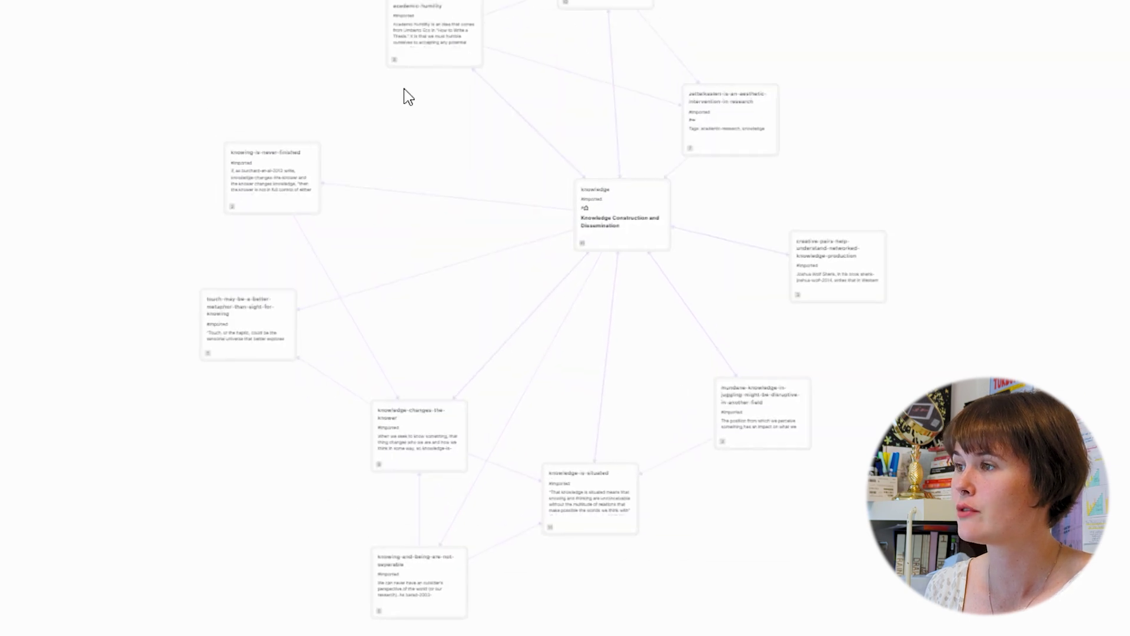
left_click_drag(117, 1, 957, 623)
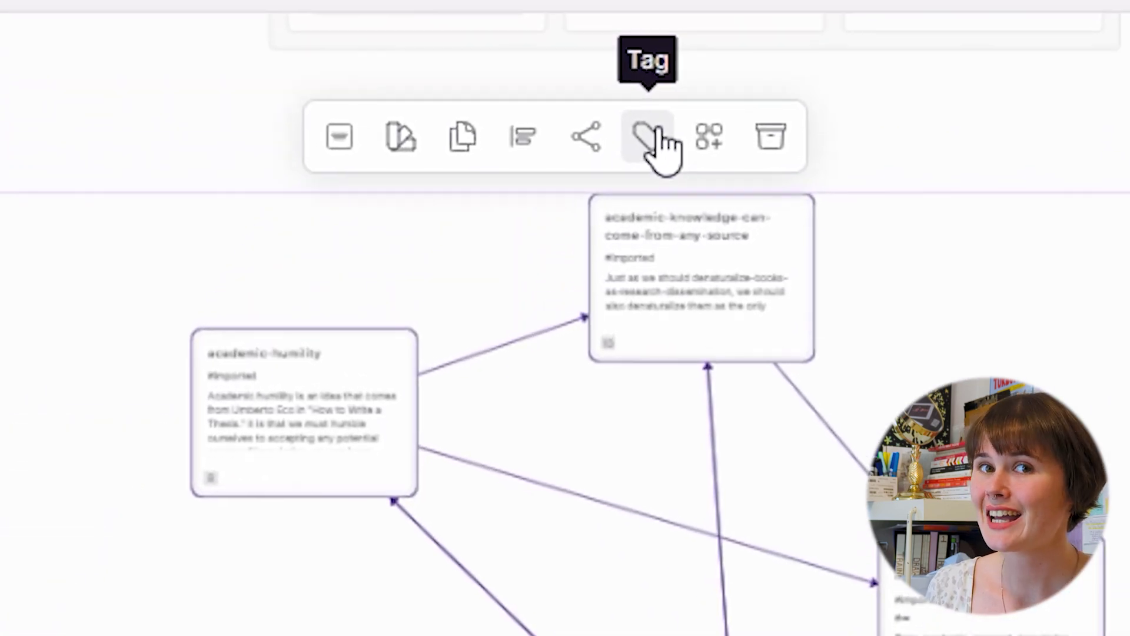
Create a new #knowledge tag and apply it to all eleven selected cards.
left_click(672, 146)
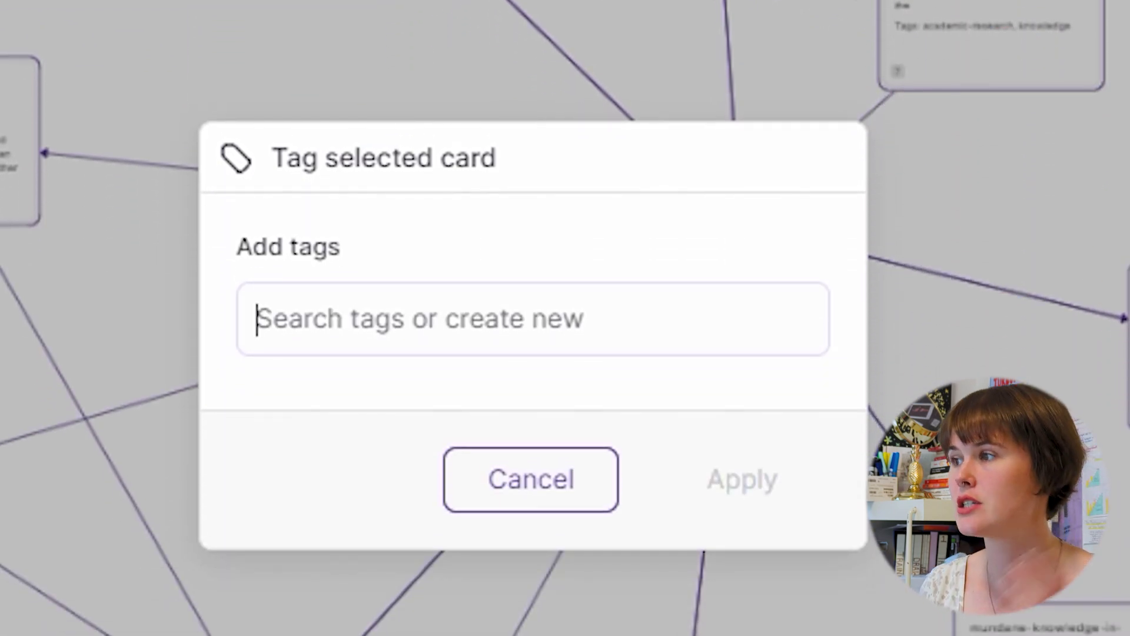
type("knowledge")
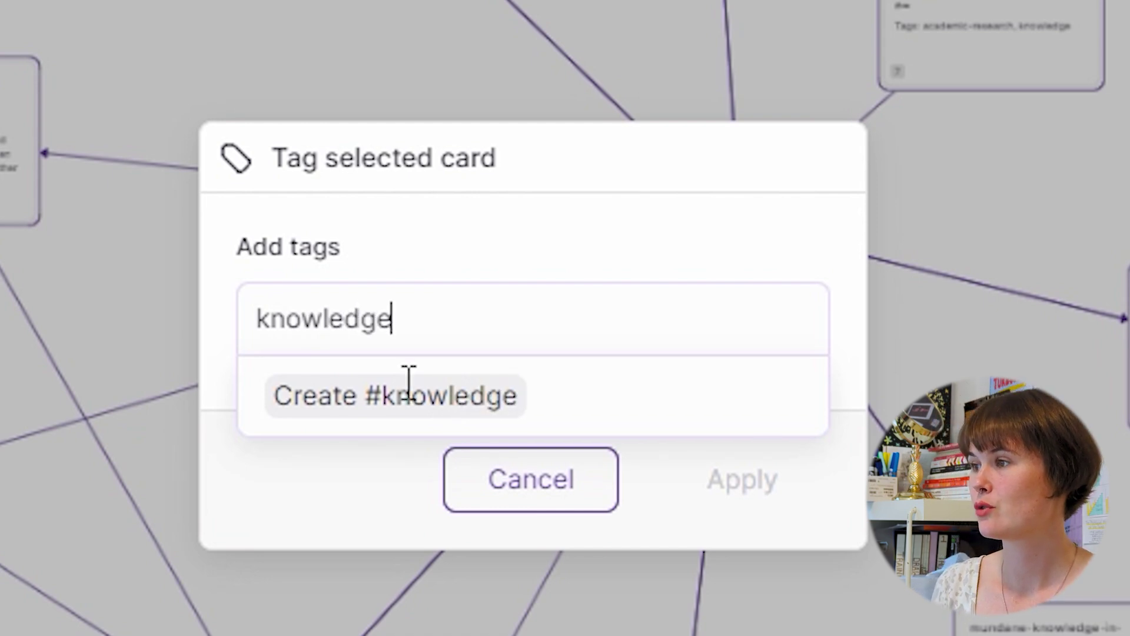
left_click(478, 412)
left_click(759, 514)
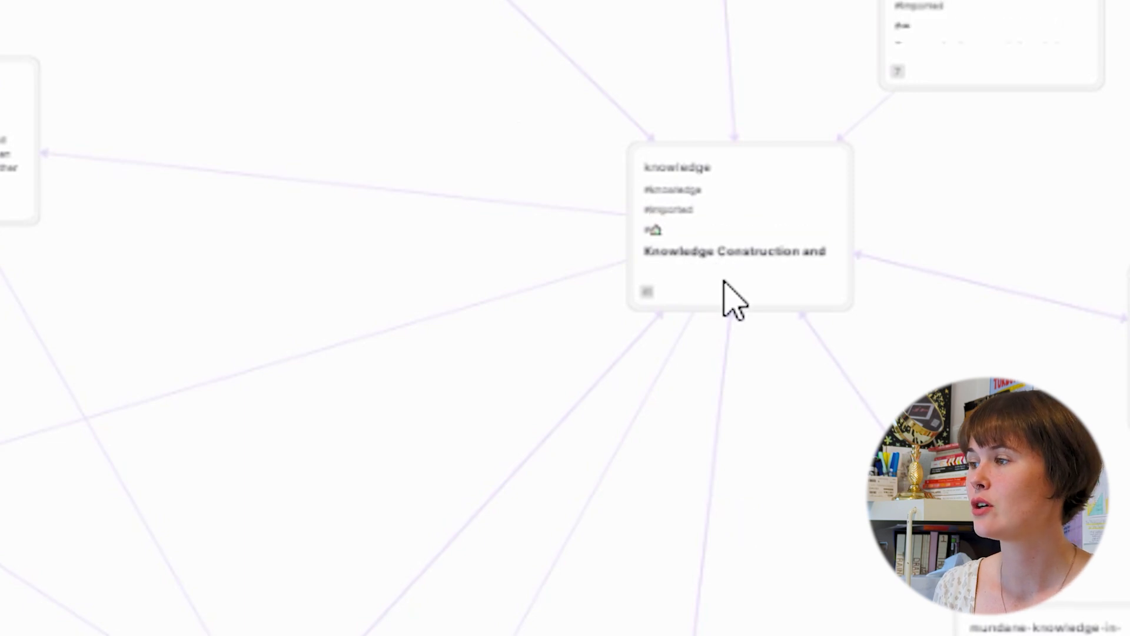
Create a new board from all cards tagged #knowledge.
left_click(772, 227)
left_click_drag(1002, 17, 727, 19)
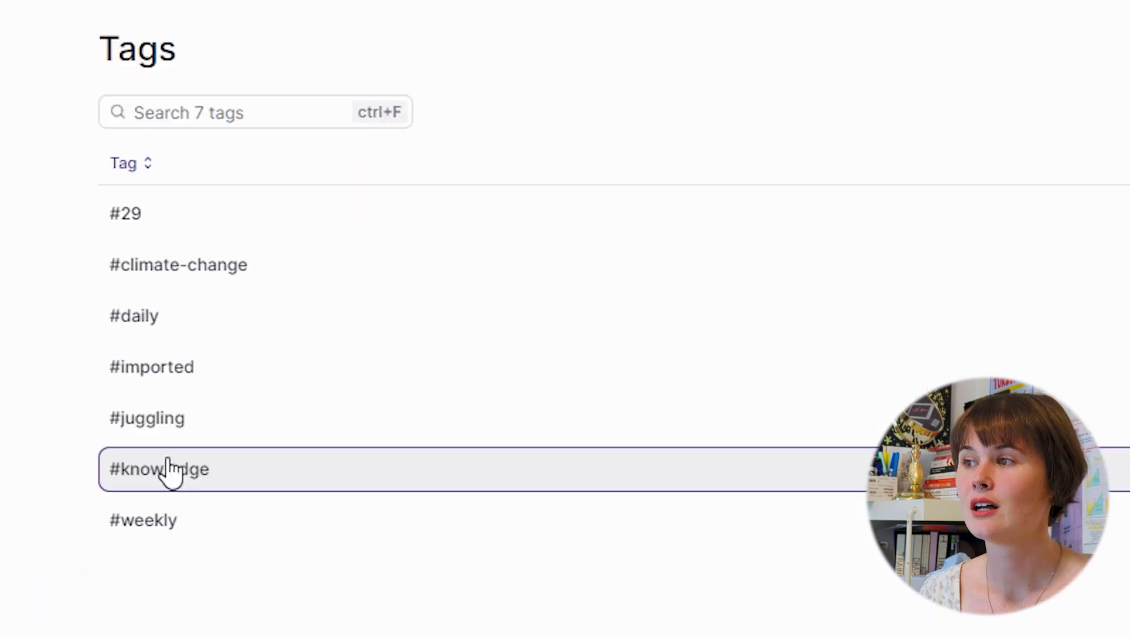
right_click(159, 460)
left_click(284, 487)
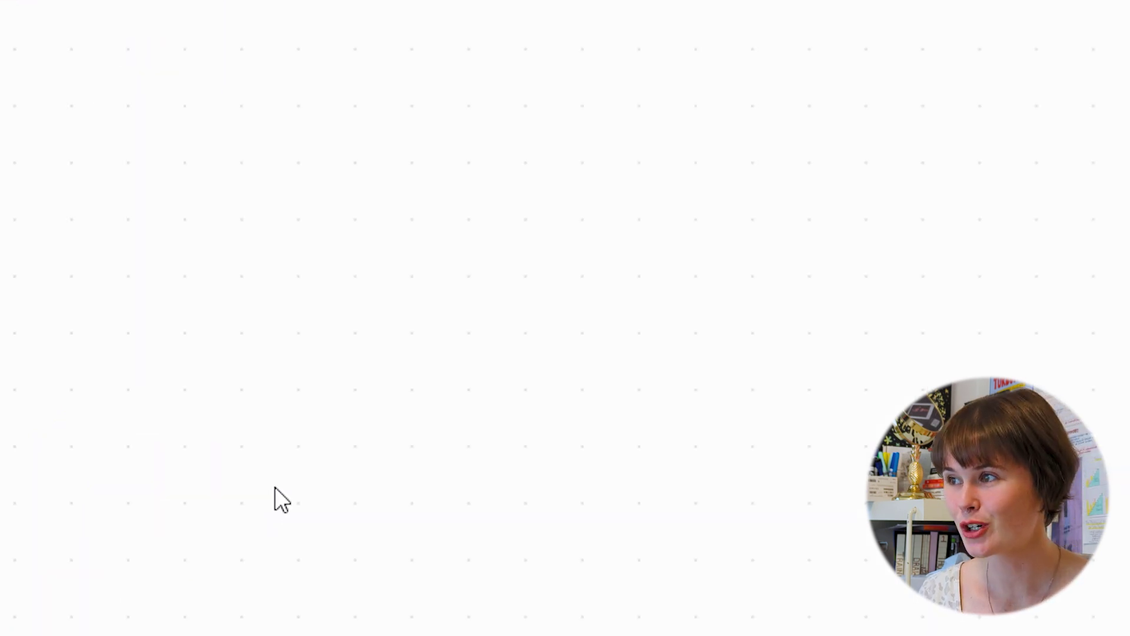
Colour every card on the new board pink, including academic-humility.
left_click(222, 556)
left_click_drag(71, 89, 916, 337)
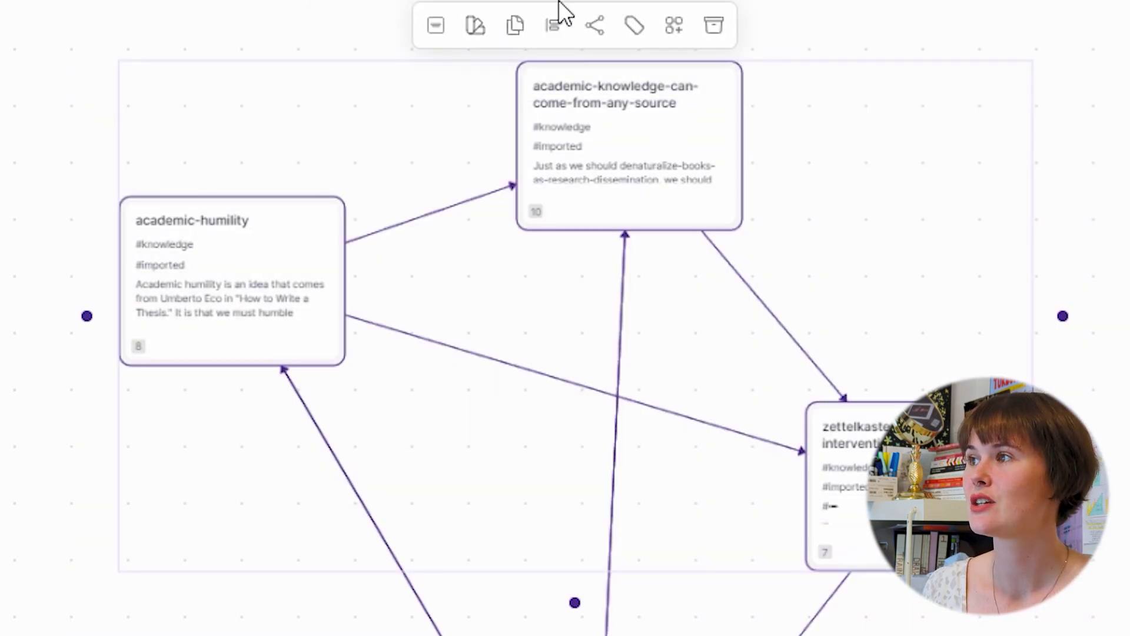
left_click(482, 26)
left_click(500, 118)
key("Escape")
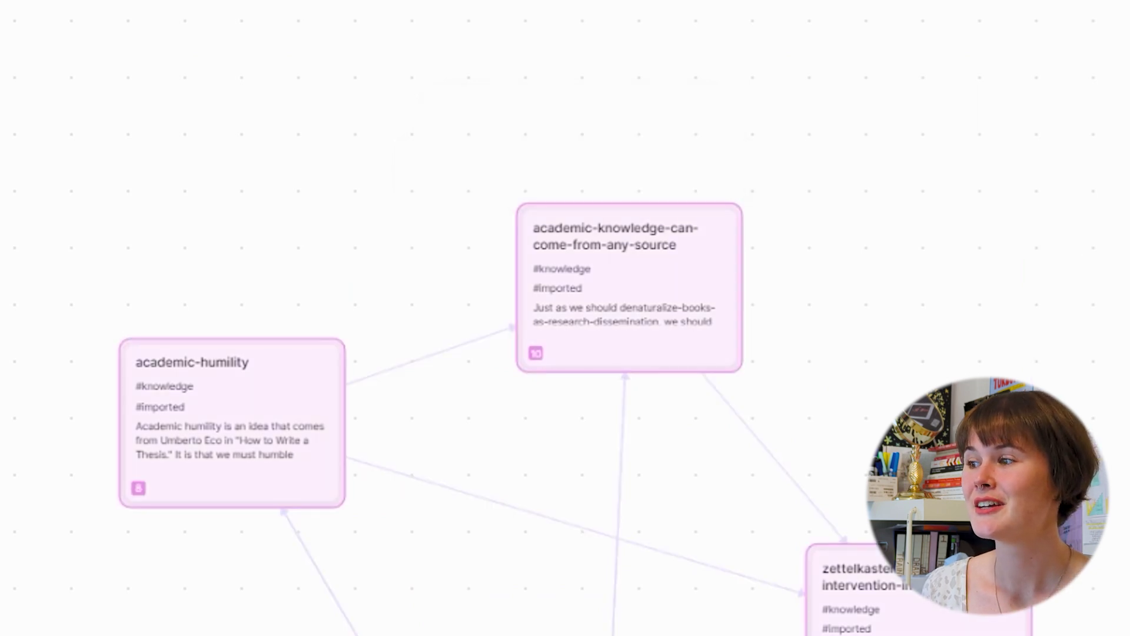